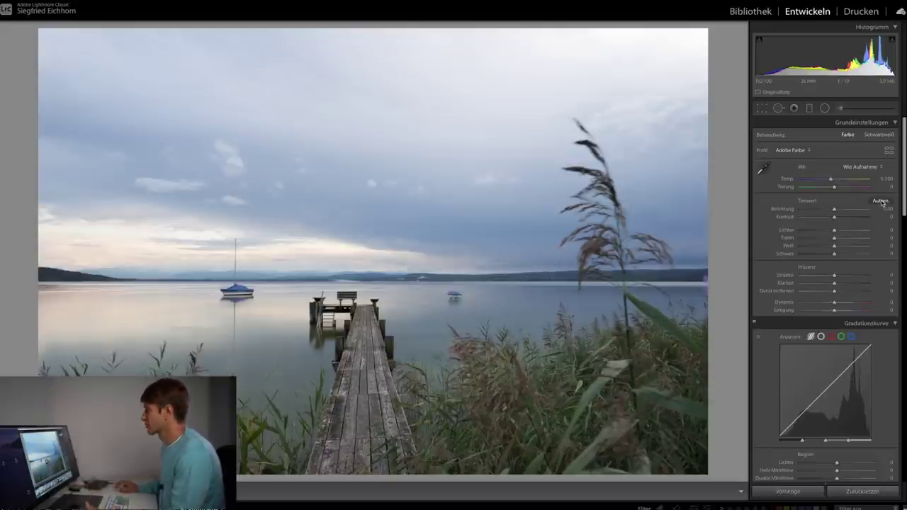
# Step: Apply the automatic tone settings to the jetty photo and set its exposure to +0.05
pyautogui.click(879, 201)
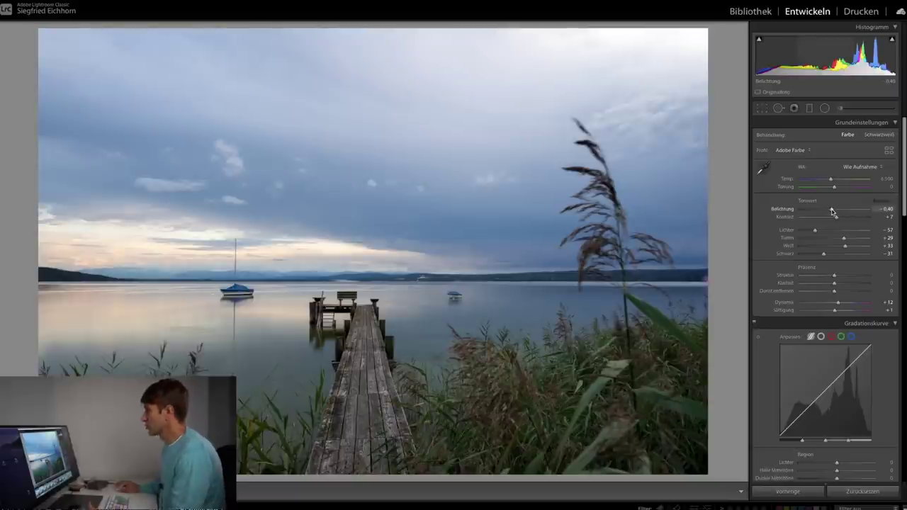
pyautogui.moveTo(832, 211); pyautogui.dragTo(836, 212)
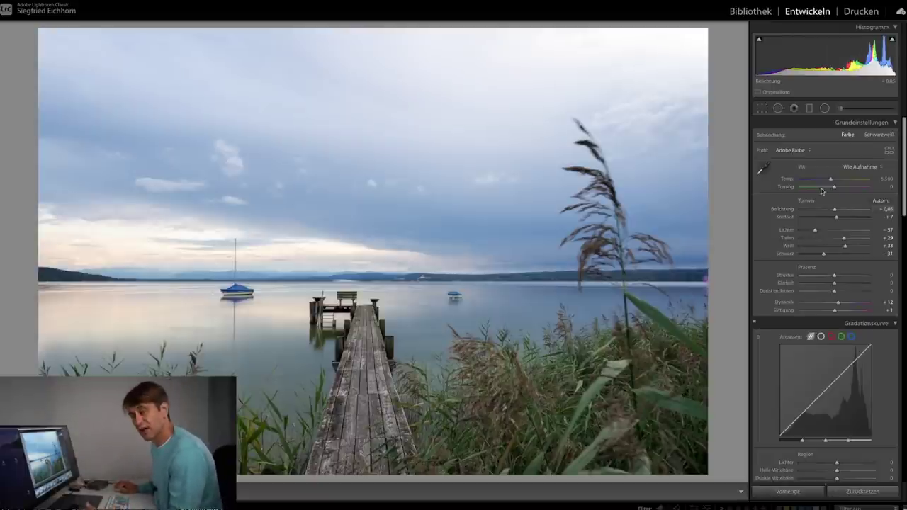
# Step: Crop the photo to a 1 x 1 square, tightening the frame around the jetty and both boats and cutting off the tall reed
pyautogui.click(762, 111)
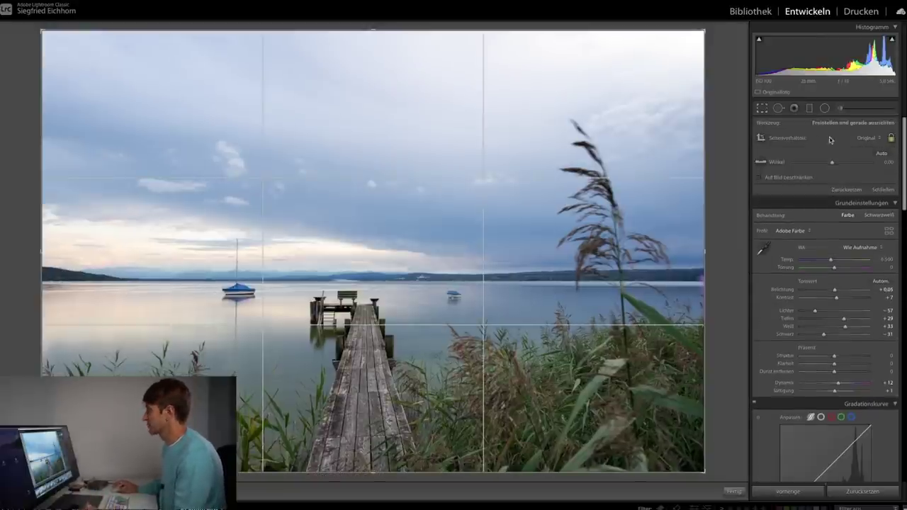
pyautogui.click(866, 137)
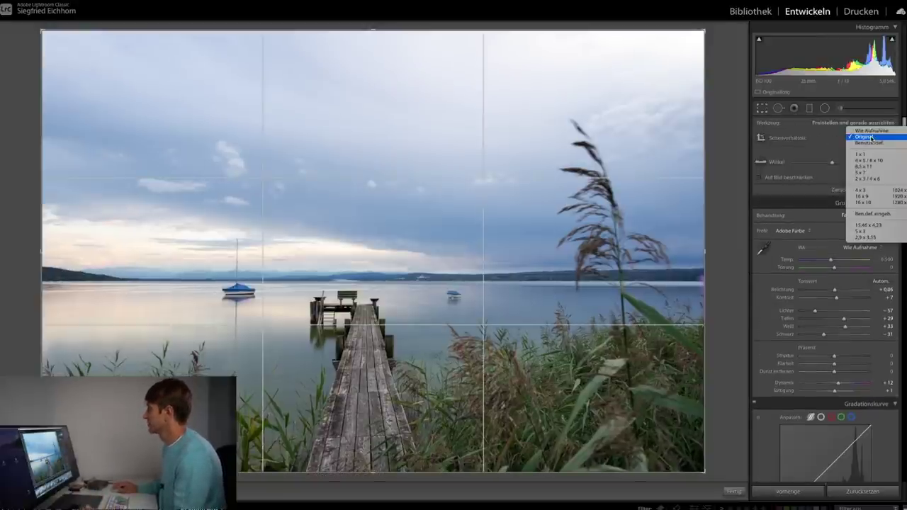
pyautogui.click(862, 154)
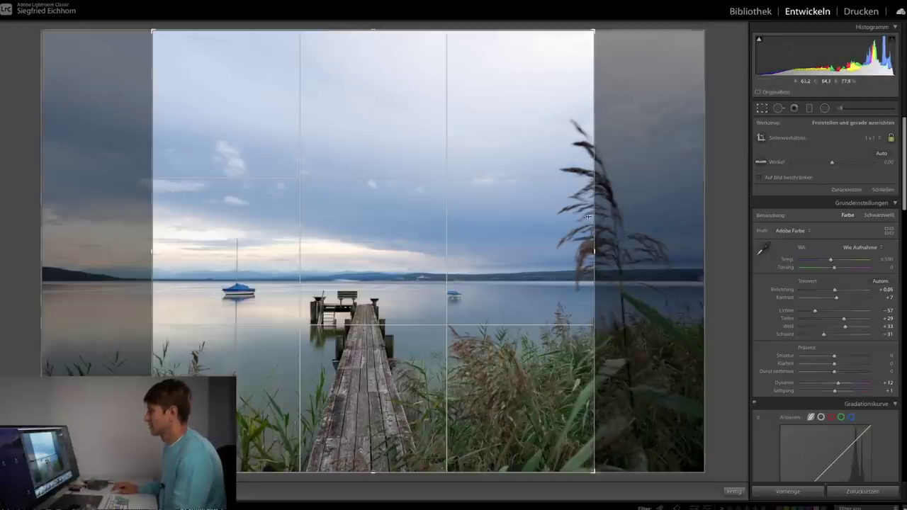
pyautogui.moveTo(594, 30); pyautogui.dragTo(575, 57)
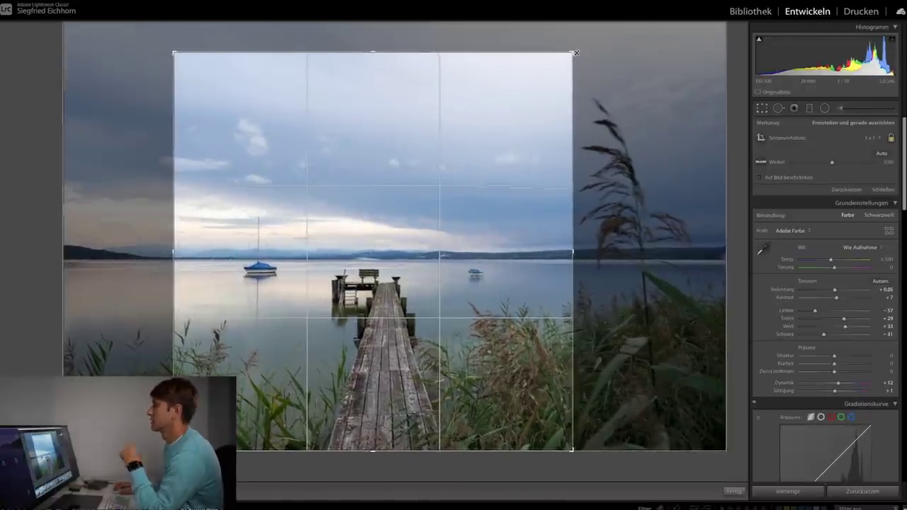
pyautogui.moveTo(481, 171); pyautogui.dragTo(468, 173)
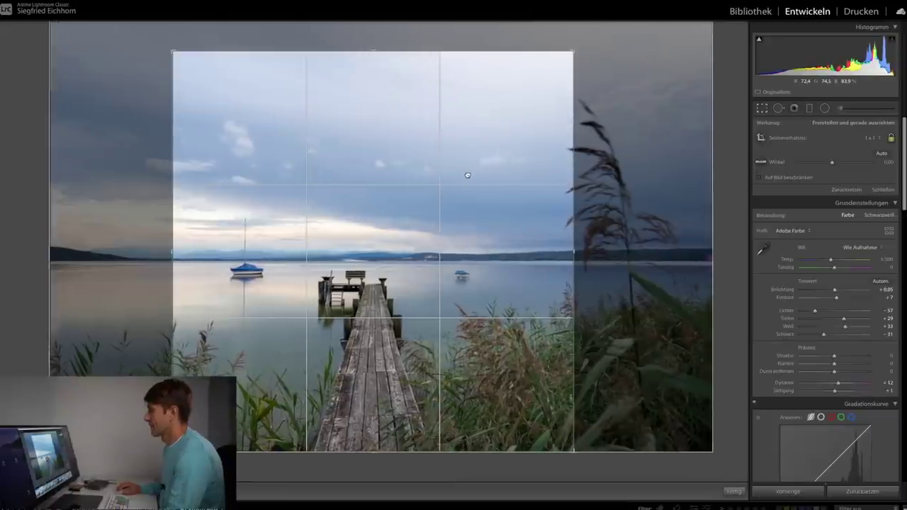
pyautogui.moveTo(575, 55); pyautogui.dragTo(570, 60)
pyautogui.moveTo(512, 129); pyautogui.dragTo(510, 132)
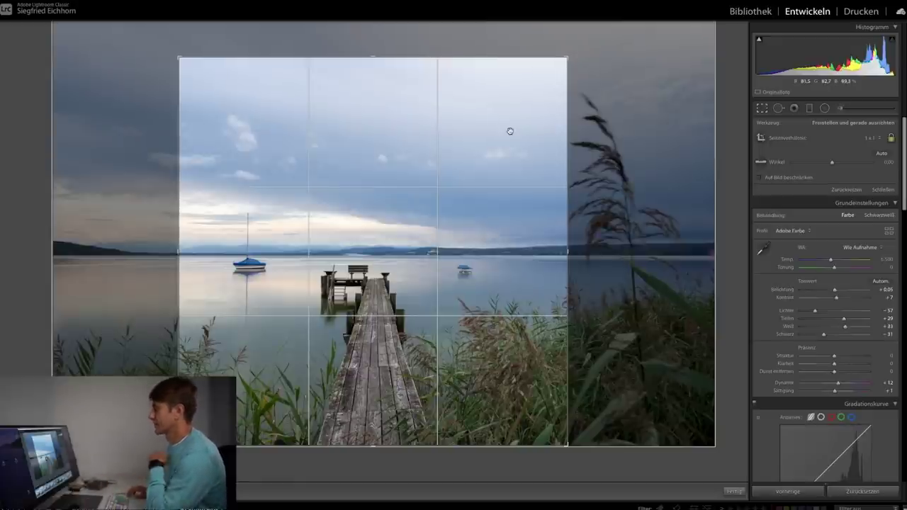
pyautogui.press('Return')
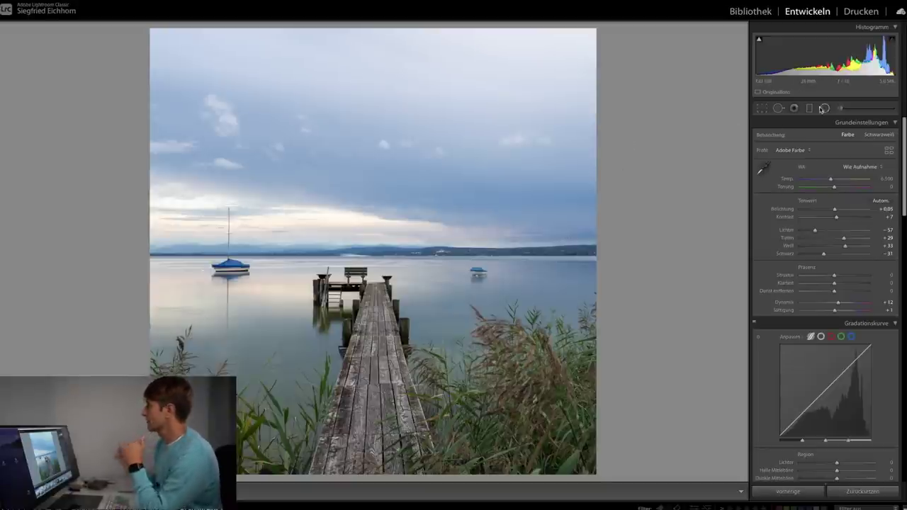
# Step: Place a graduated filter over the sky with a narrow transition along the horizon
pyautogui.click(810, 109)
pyautogui.click(815, 137)
pyautogui.click(816, 38)
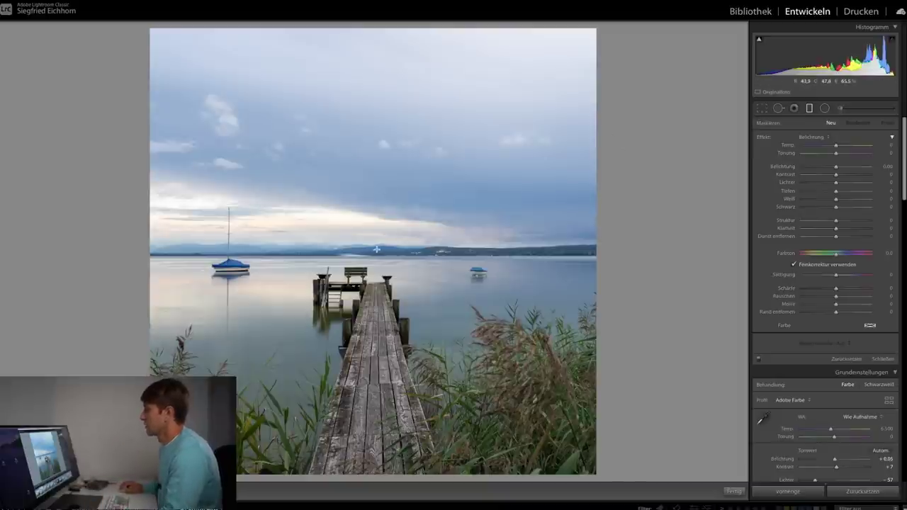
pyautogui.moveTo(377, 250); pyautogui.dragTo(376, 253)
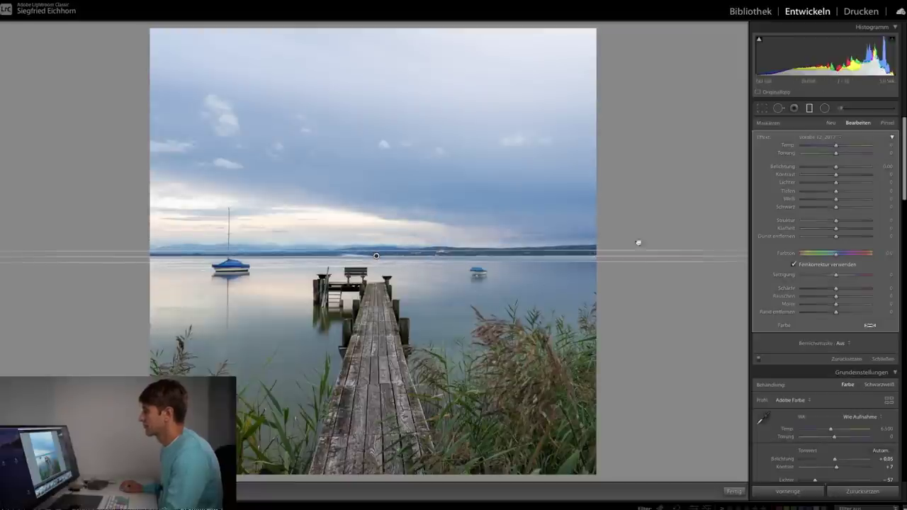
# Step: Set the sky filter's exposure to −0.62, dehaze to 22, clarity to 10 and saturation to −63
pyautogui.moveTo(836, 167); pyautogui.dragTo(830, 170)
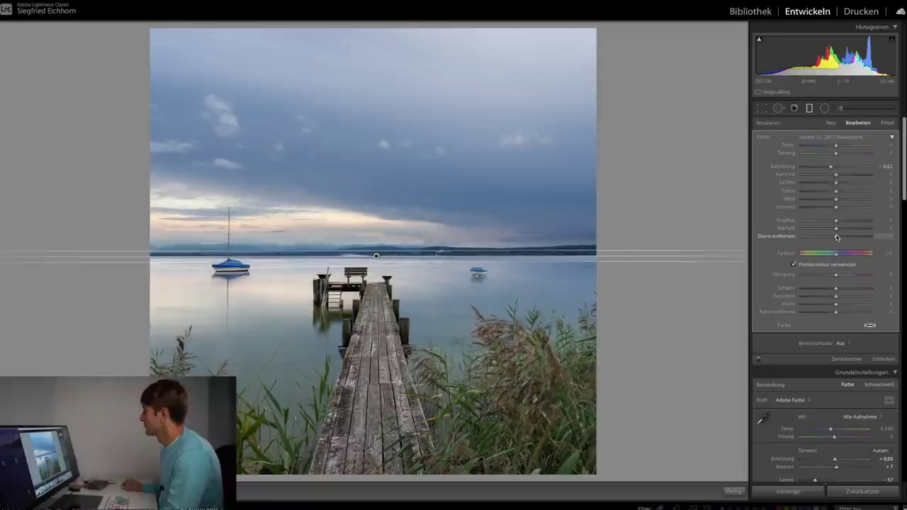
pyautogui.moveTo(837, 238); pyautogui.dragTo(845, 238)
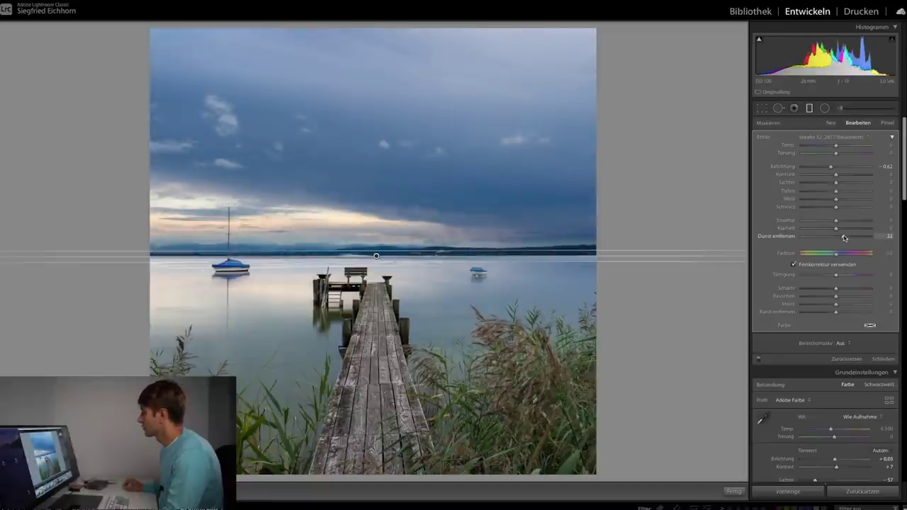
pyautogui.moveTo(836, 230); pyautogui.dragTo(837, 230)
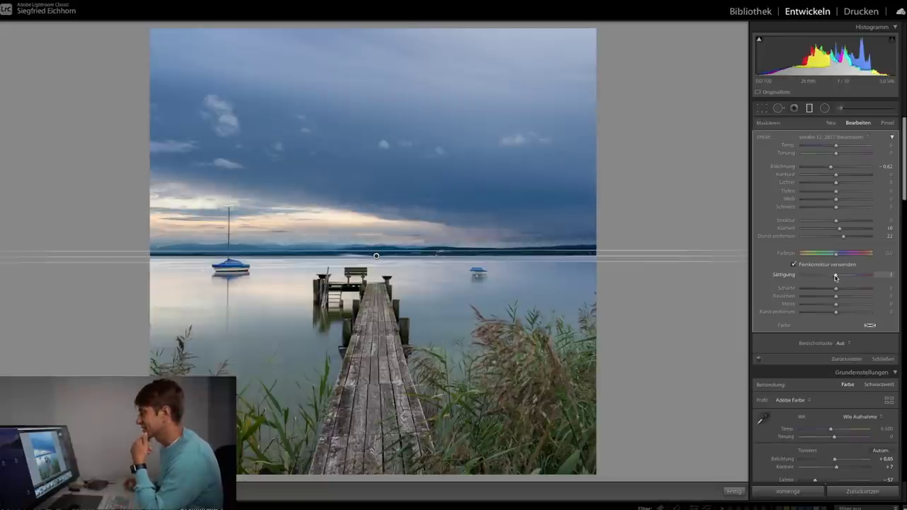
pyautogui.moveTo(829, 278)
pyautogui.mouseDown()
pyautogui.moveTo(804, 279)
pyautogui.moveTo(815, 279)
pyautogui.mouseUp()
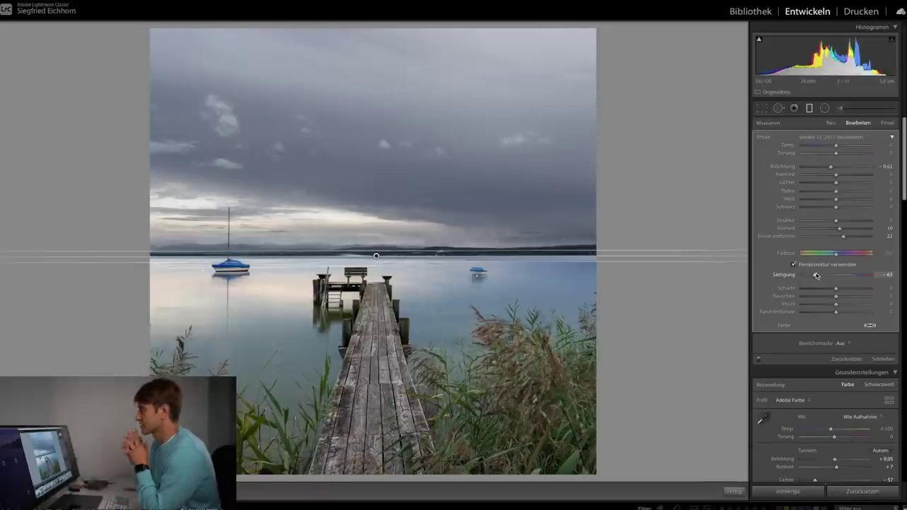
pyautogui.press('m')
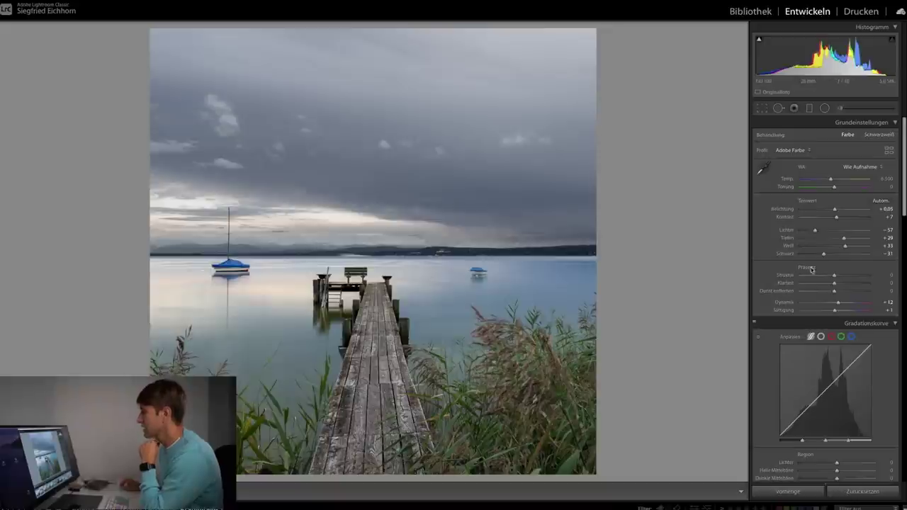
# Step: Place a second graduated filter over the water and foreground below the horizon and check its coverage with the mask overlay
pyautogui.click(809, 109)
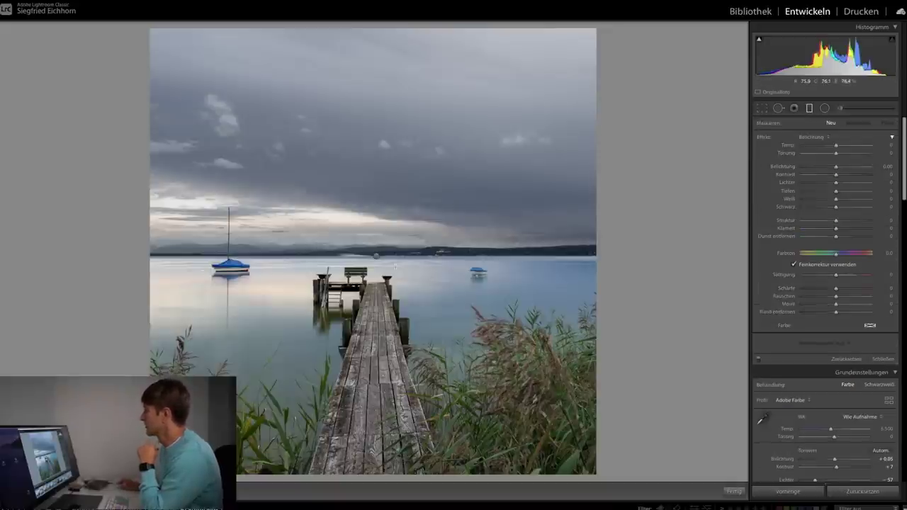
pyautogui.moveTo(398, 256)
pyautogui.mouseDown()
pyautogui.moveTo(395, 265)
pyautogui.moveTo(398, 256)
pyautogui.mouseUp()
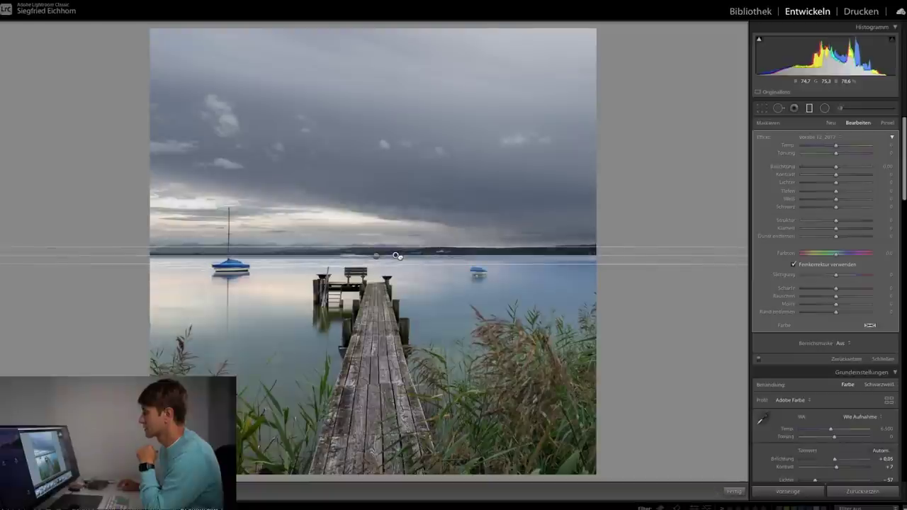
pyautogui.press('o')
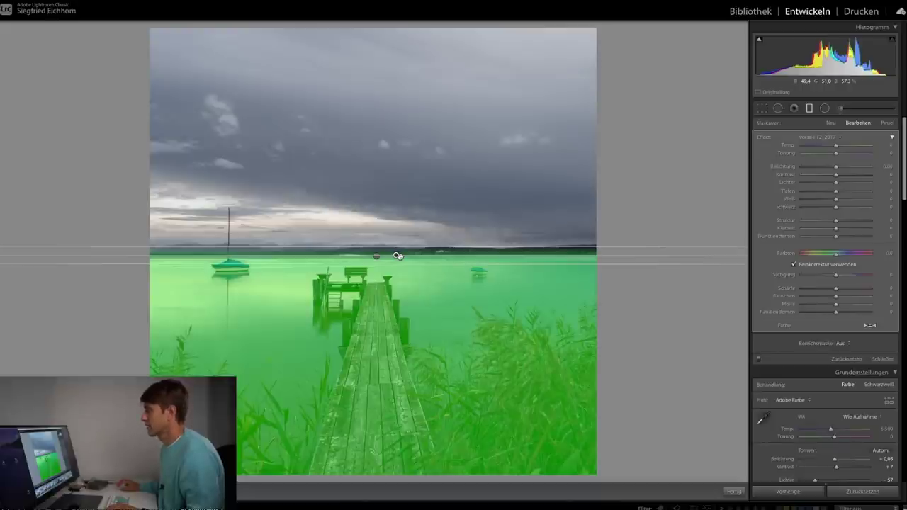
pyautogui.press('o')
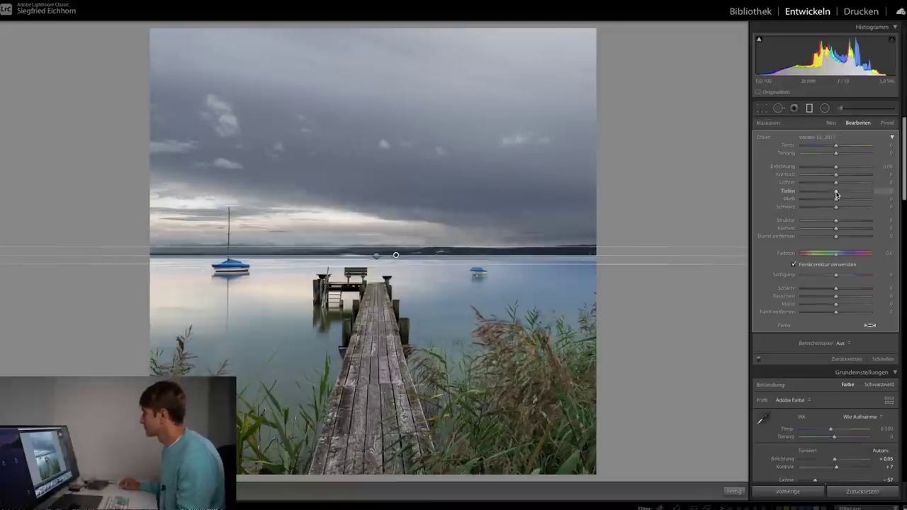
# Step: Set the water filter's highlights to −31, shadows to 28, saturation to 24 and dehaze to 21
pyautogui.moveTo(837, 193)
pyautogui.mouseDown()
pyautogui.moveTo(871, 194)
pyautogui.moveTo(828, 200)
pyautogui.moveTo(878, 200)
pyautogui.moveTo(847, 202)
pyautogui.moveTo(826, 186)
pyautogui.mouseUp()
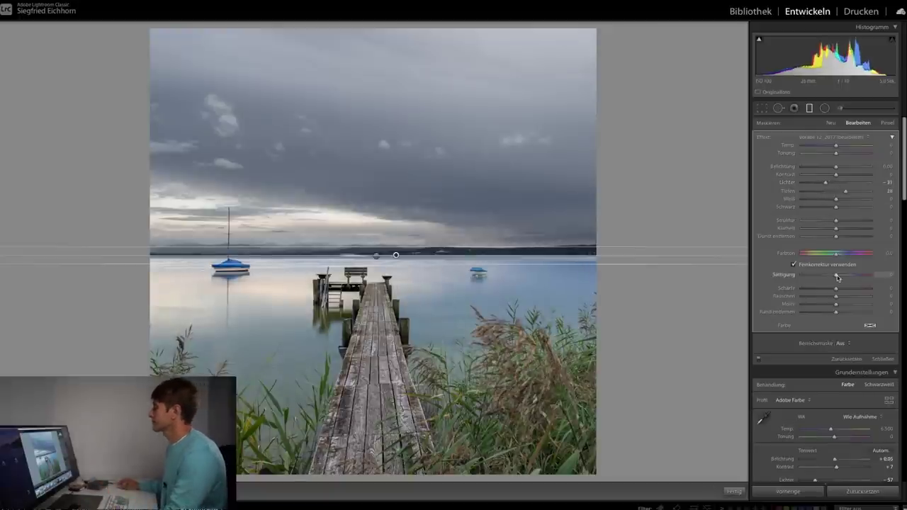
pyautogui.moveTo(838, 277); pyautogui.dragTo(845, 278)
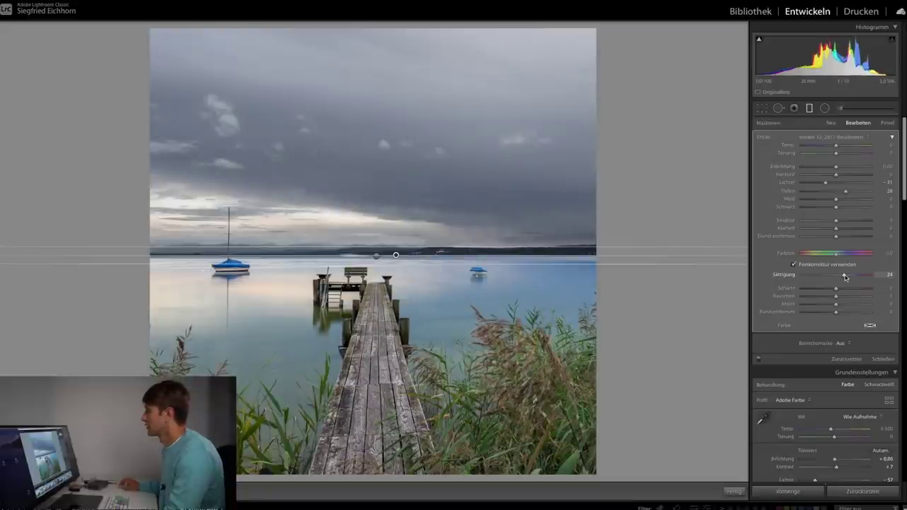
pyautogui.moveTo(836, 237)
pyautogui.mouseDown()
pyautogui.moveTo(848, 240)
pyautogui.moveTo(840, 240)
pyautogui.mouseUp()
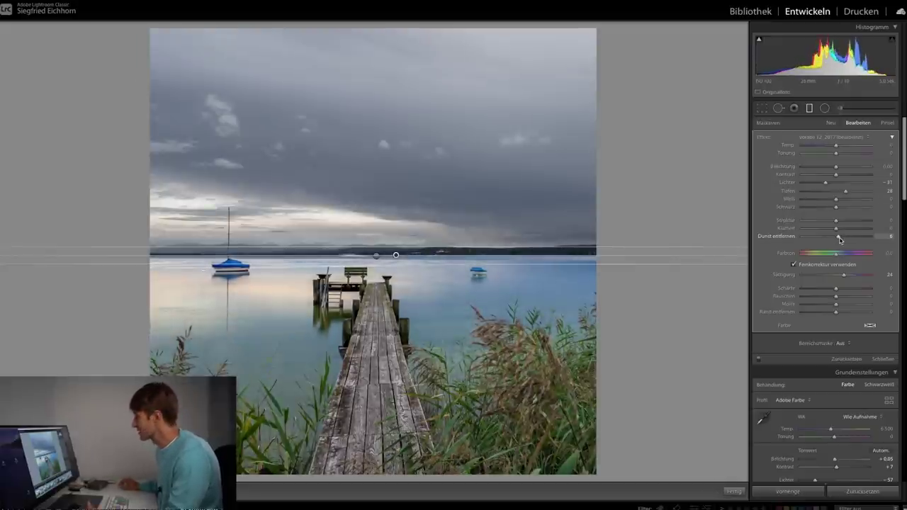
pyautogui.moveTo(840, 240); pyautogui.dragTo(845, 240)
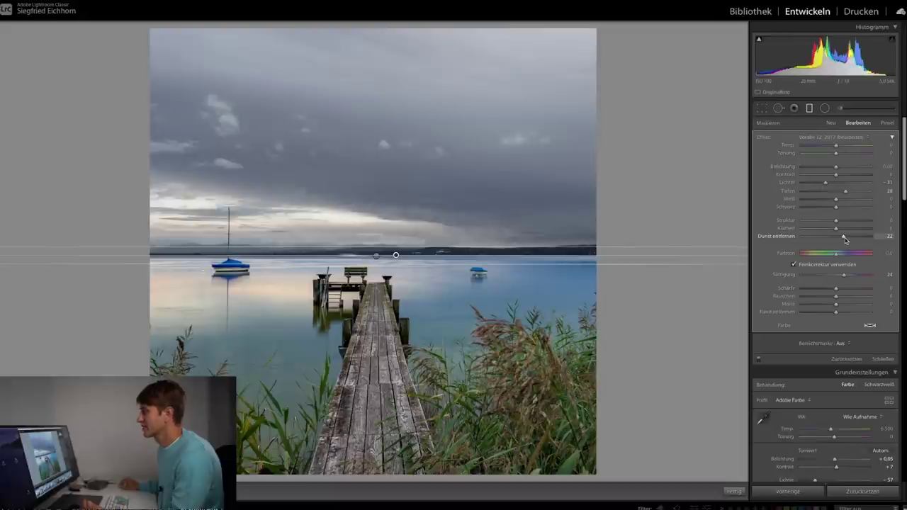
pyautogui.moveTo(844, 239); pyautogui.dragTo(844, 240)
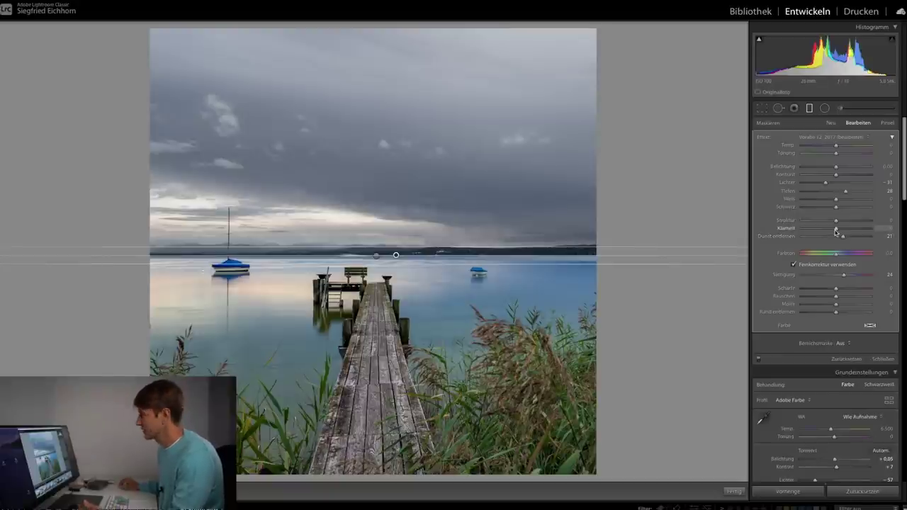
# Step: Try out the water filter's clarity and dehaze, leaving them at 0 and 21, and set its saturation to 7
pyautogui.moveTo(837, 229)
pyautogui.mouseDown()
pyautogui.moveTo(863, 231)
pyautogui.moveTo(839, 233)
pyautogui.mouseUp()
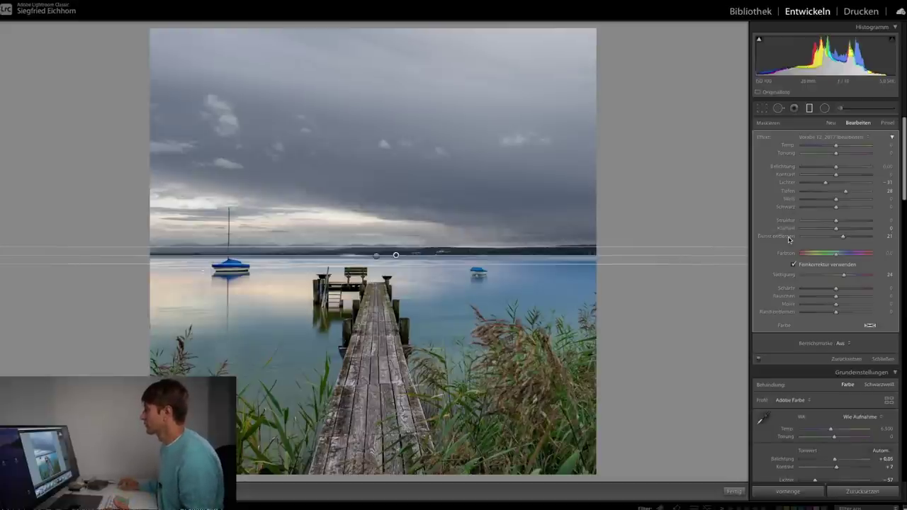
pyautogui.doubleClick(789, 239)
pyautogui.moveTo(838, 241); pyautogui.dragTo(846, 240)
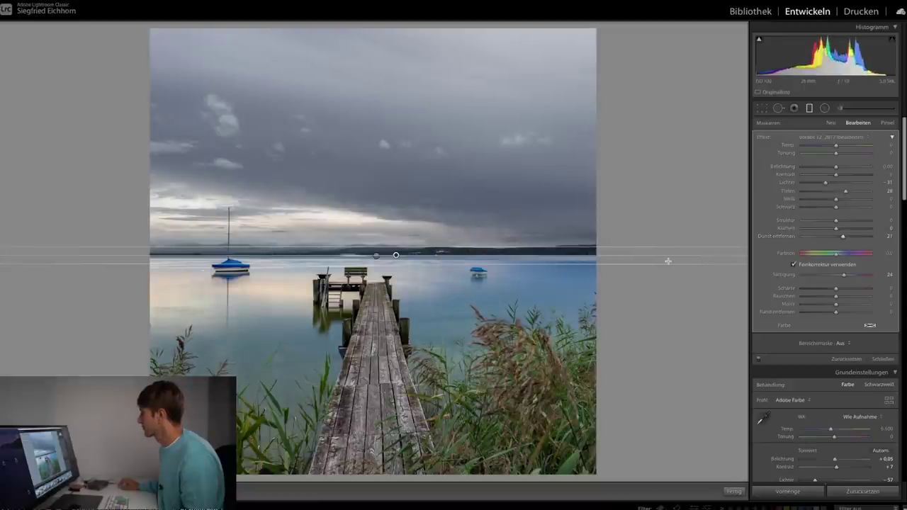
pyautogui.moveTo(845, 278); pyautogui.dragTo(840, 278)
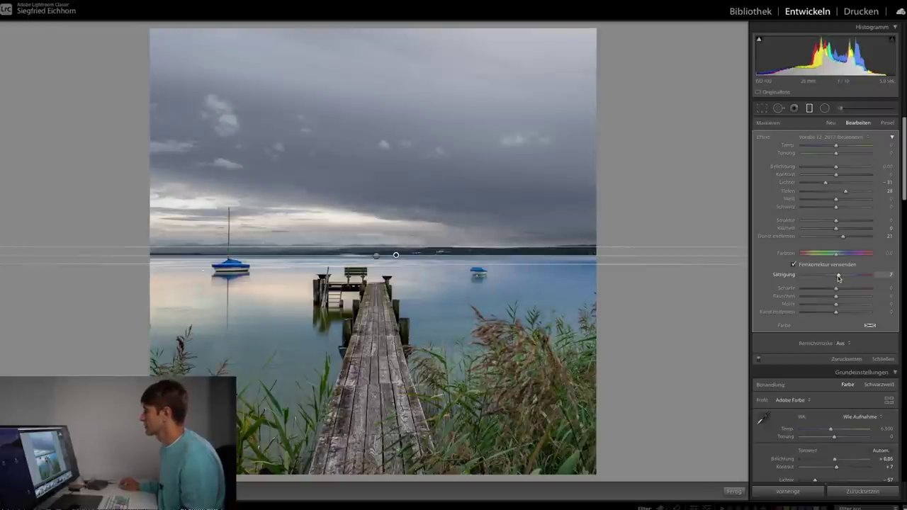
pyautogui.press('m')
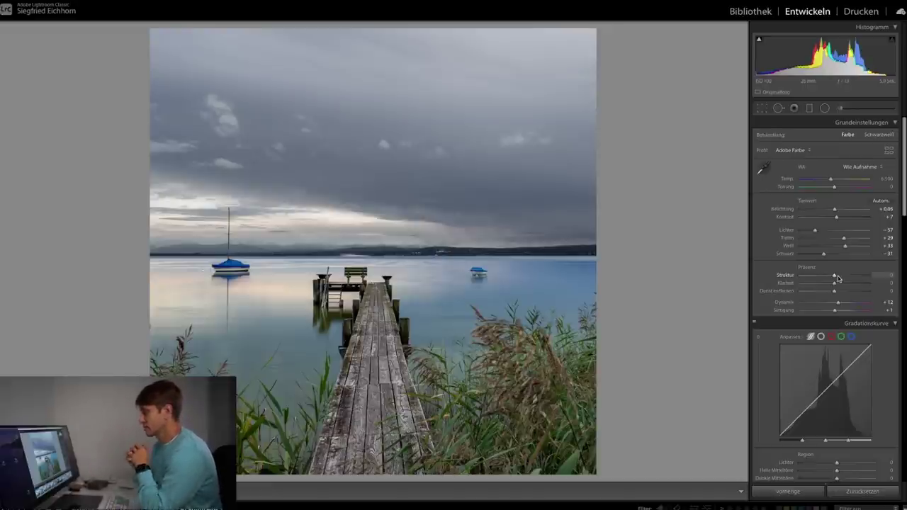
# Step: Open the uncropped photo of the jetty without reeds and inspect the horizon beside the sailboat up close
pyautogui.hotkey('ctrl', 'shift', 'r')
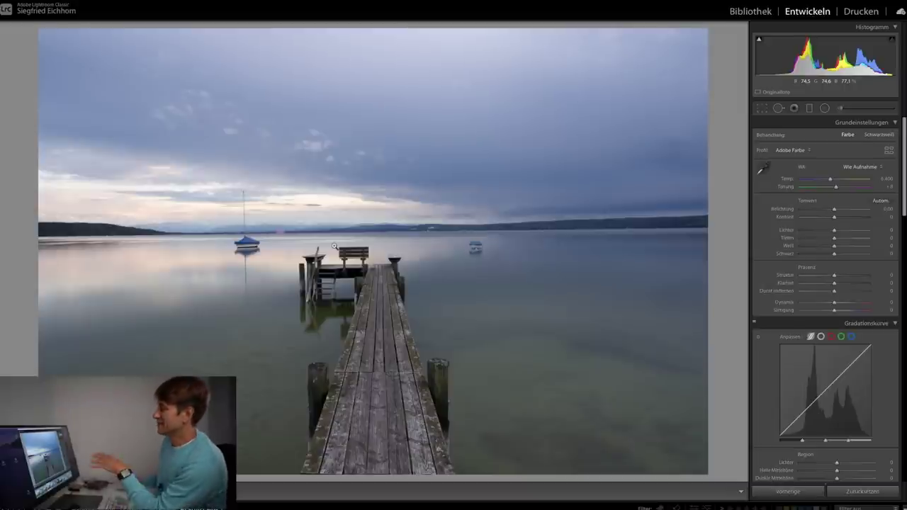
pyautogui.click(290, 243)
pyautogui.moveTo(258, 209); pyautogui.dragTo(283, 265)
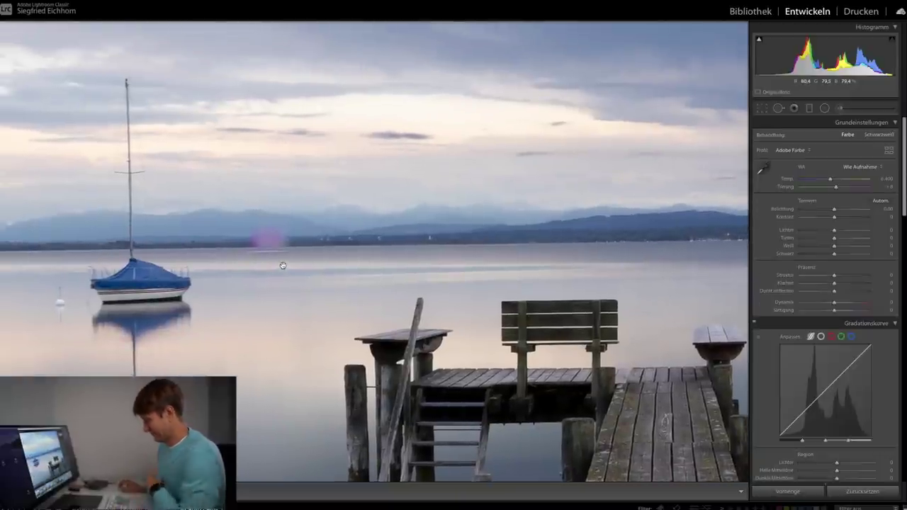
pyautogui.click(283, 265)
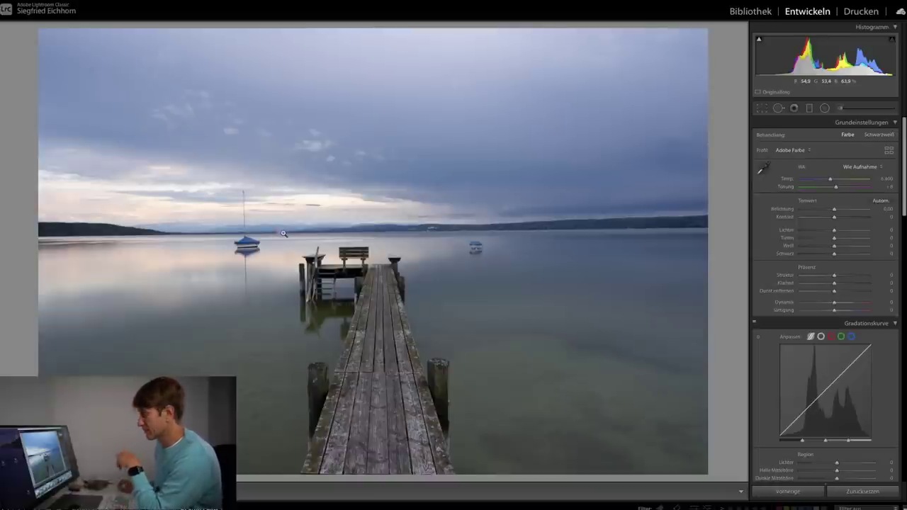
# Step: Go two photos further and examine the bag on the end of the jetty up close
pyautogui.press('Right')
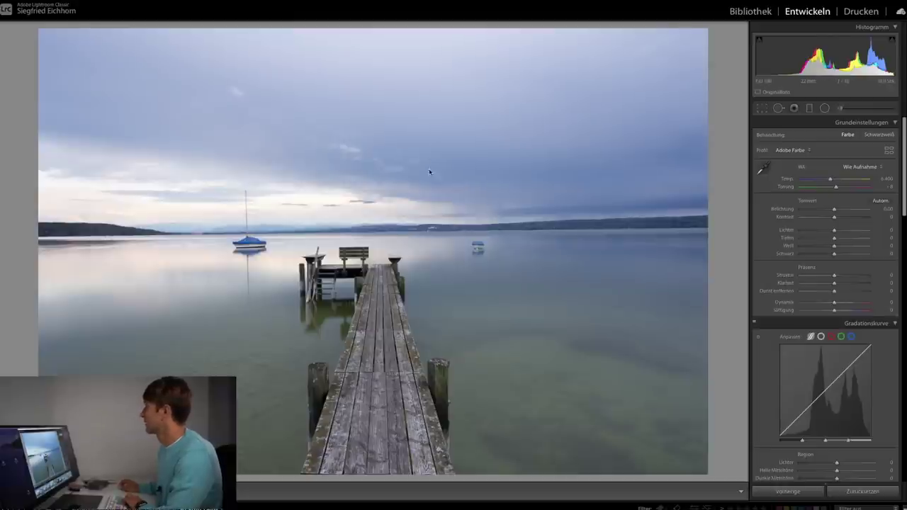
pyautogui.press('Right')
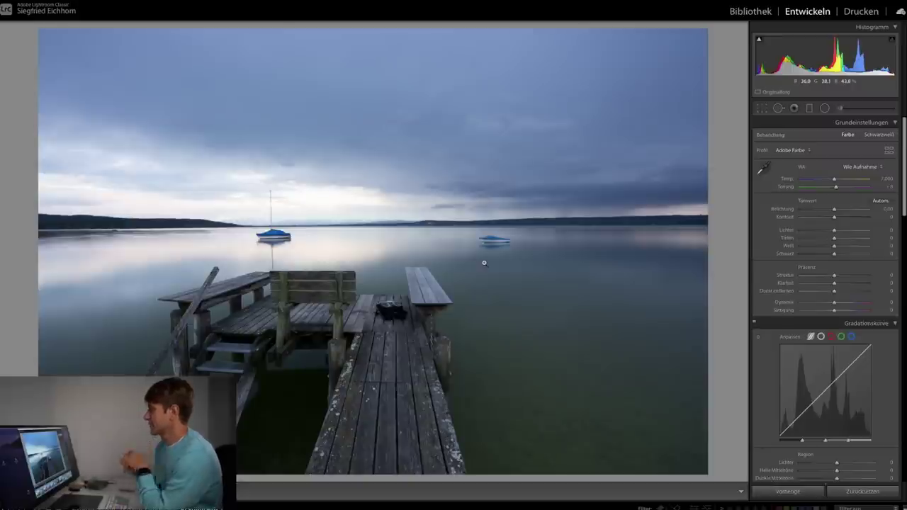
pyautogui.click(381, 320)
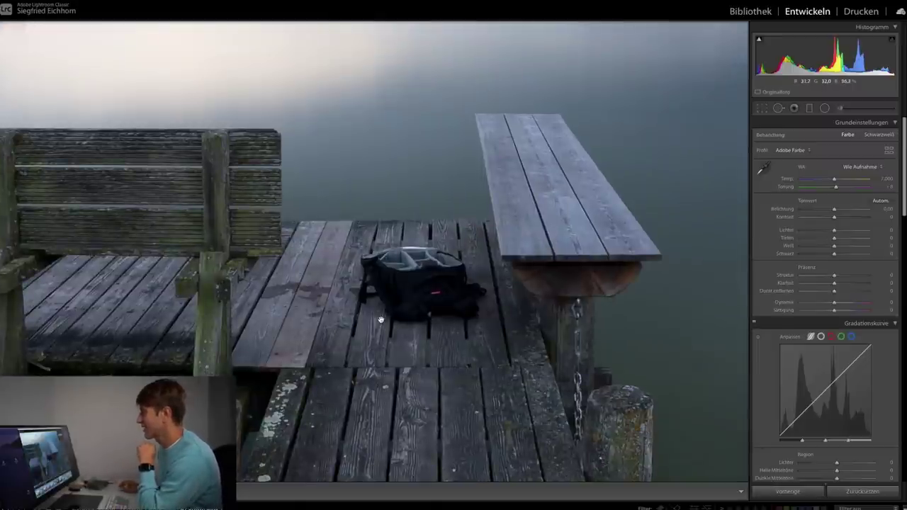
# Step: Straighten the jetty photo along the lake's horizon by 0.47 and apply automatic tone correction
pyautogui.click(381, 320)
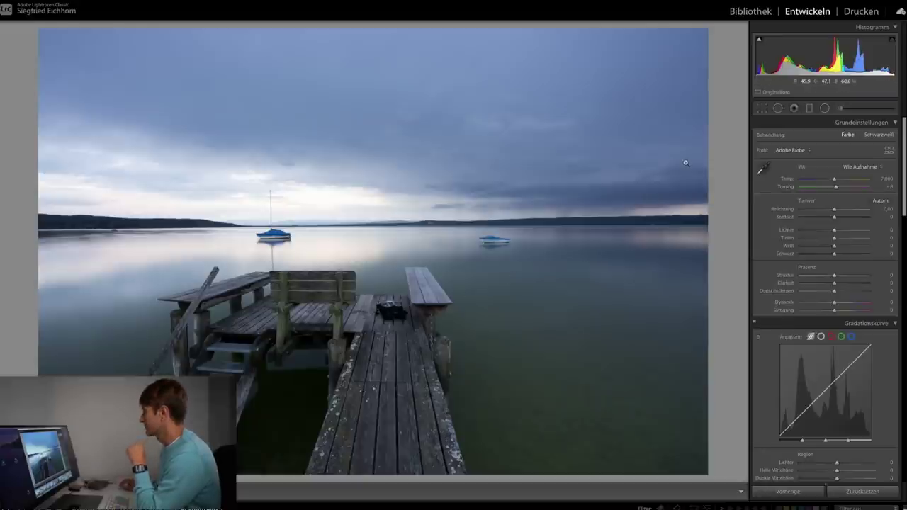
pyautogui.click(762, 109)
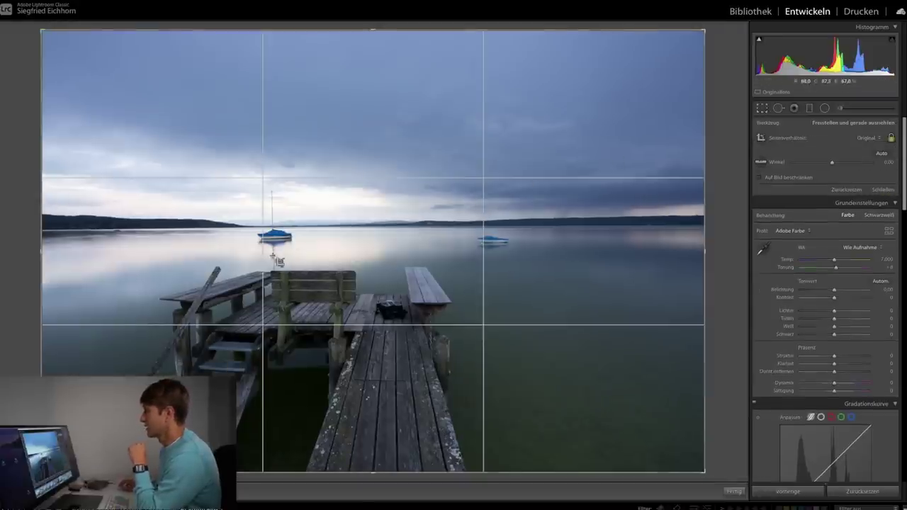
pyautogui.click(761, 163)
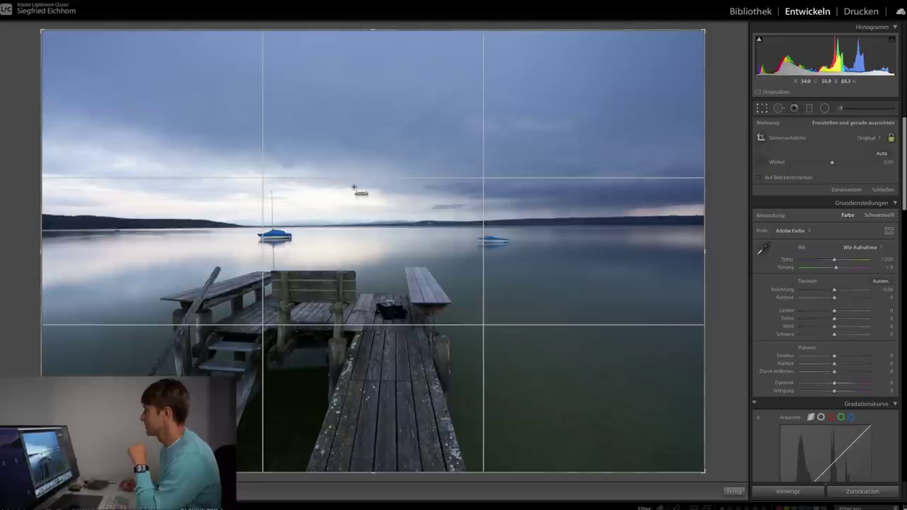
pyautogui.moveTo(76, 231); pyautogui.dragTo(732, 224)
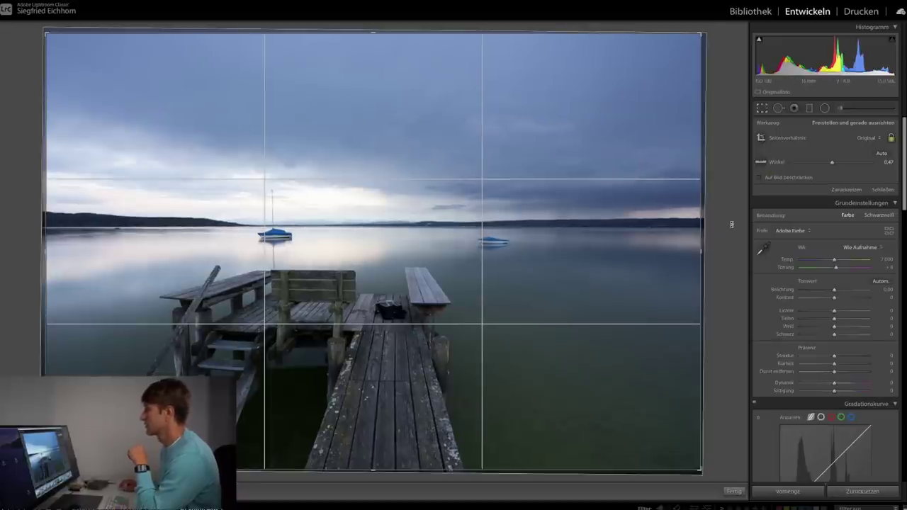
pyautogui.press('Return')
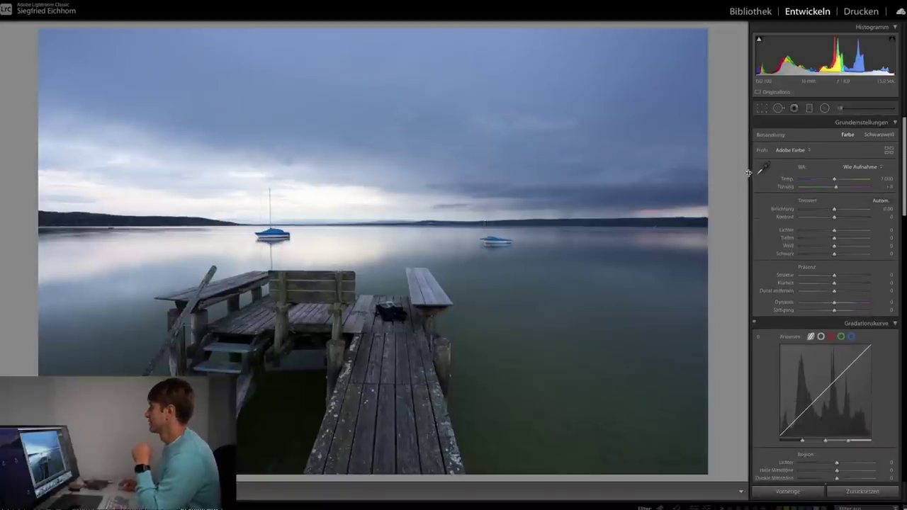
pyautogui.click(880, 203)
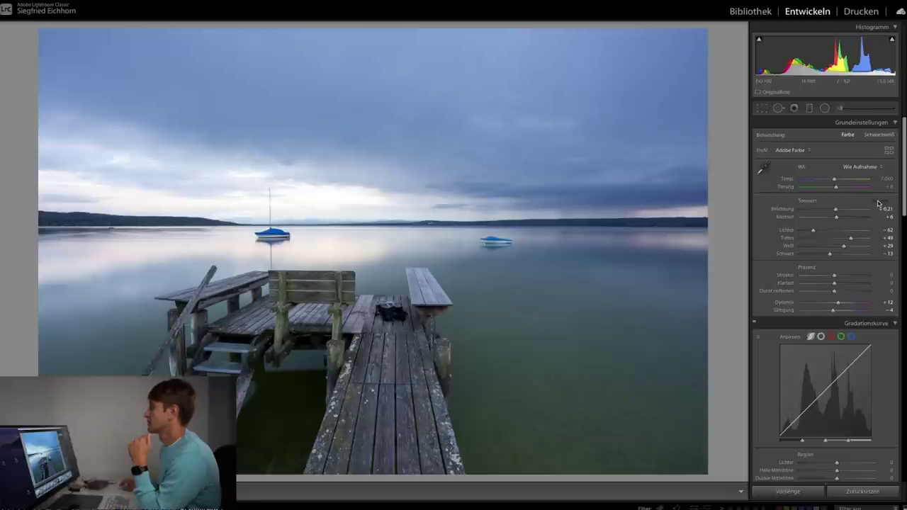
# Step: Place a graduated filter over the sky with a narrow transition at the horizon, checking its coverage with the mask overlay
pyautogui.click(809, 108)
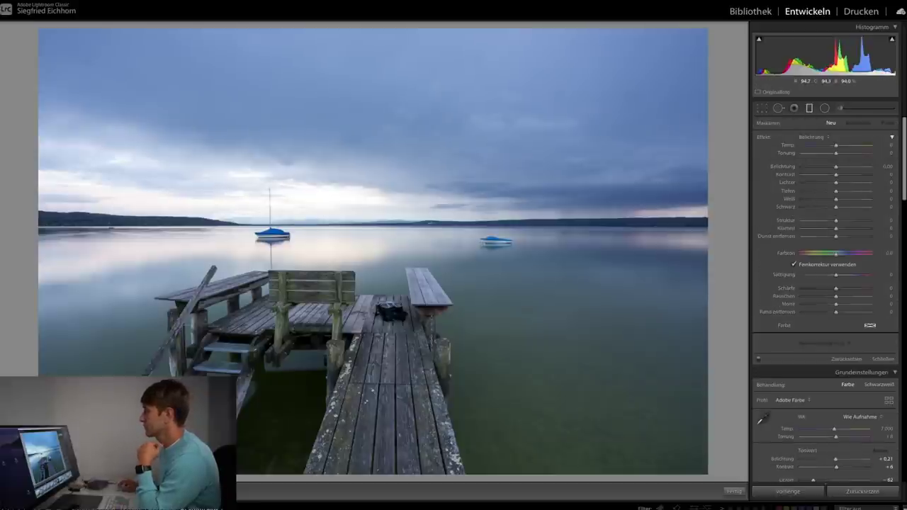
pyautogui.moveTo(368, 196); pyautogui.dragTo(368, 227)
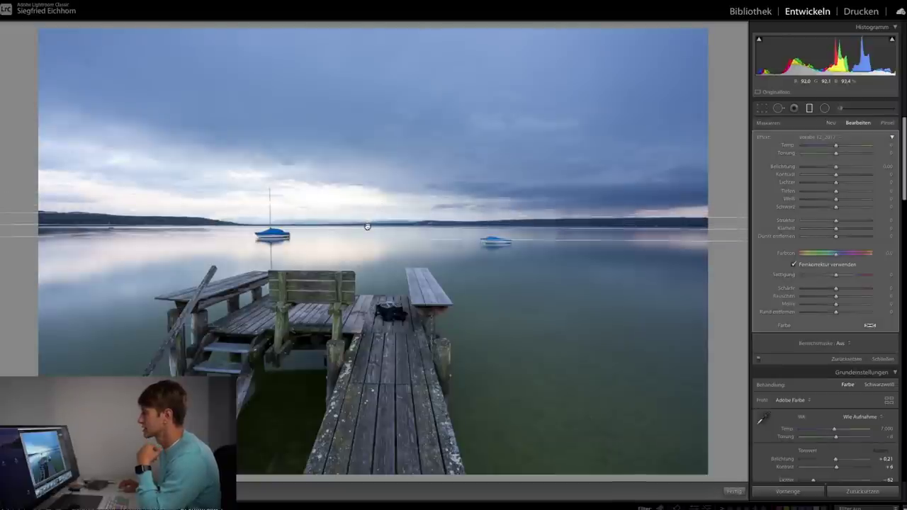
pyautogui.press('o')
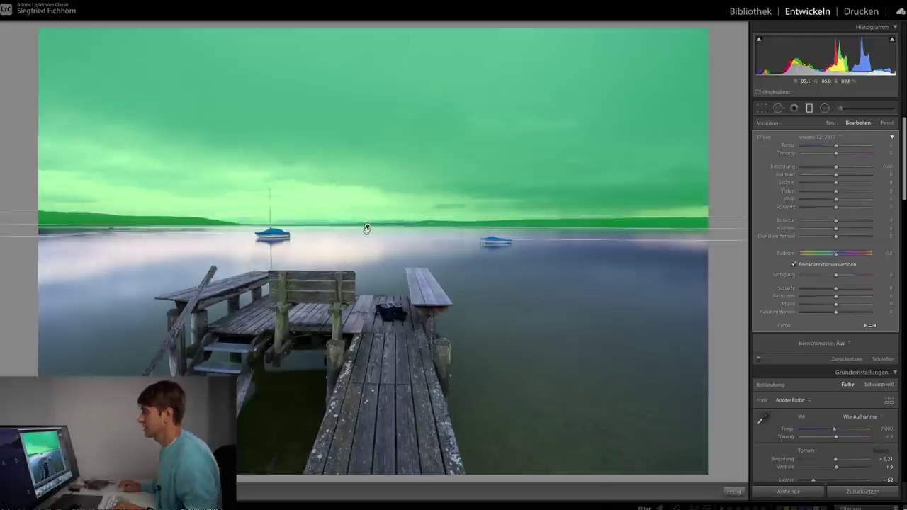
pyautogui.moveTo(367, 227)
pyautogui.mouseDown()
pyautogui.moveTo(358, 324)
pyautogui.moveTo(363, 225)
pyautogui.mouseUp()
pyautogui.moveTo(590, 227); pyautogui.dragTo(591, 228)
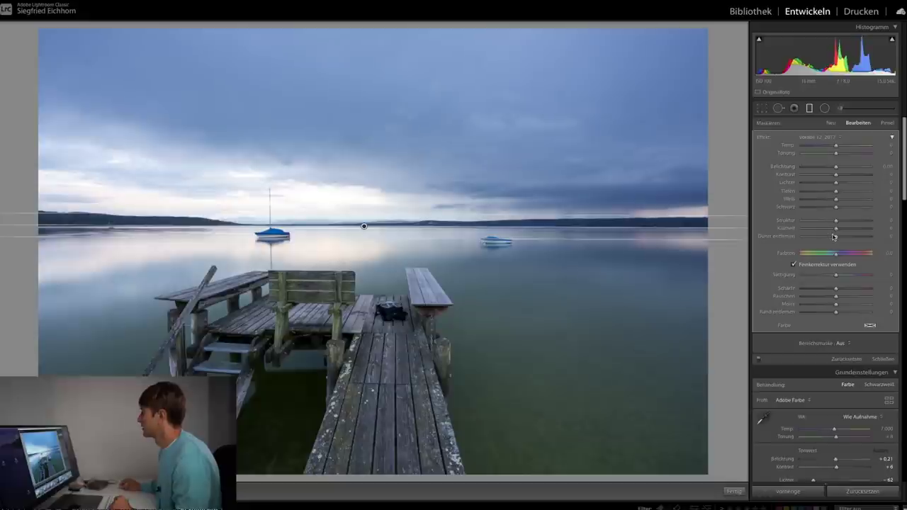
# Step: Set the sky filter's dehaze to 25, saturation to −45, clarity to 12 and exposure to −0.56
pyautogui.moveTo(839, 240); pyautogui.dragTo(844, 240)
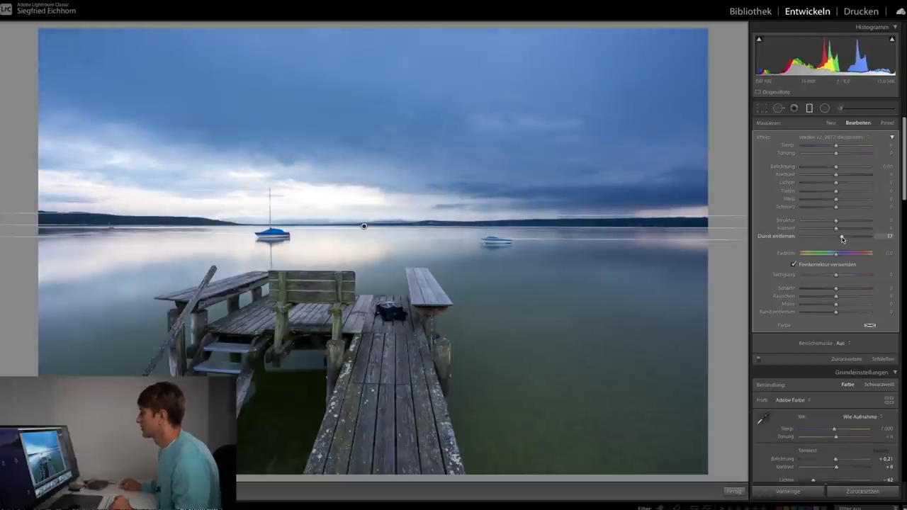
pyautogui.moveTo(837, 275); pyautogui.dragTo(821, 277)
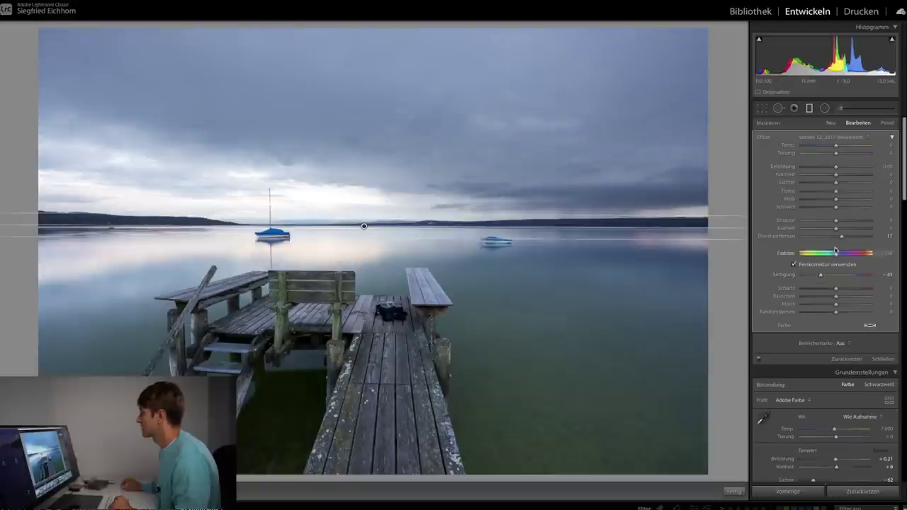
pyautogui.moveTo(837, 229)
pyautogui.mouseDown()
pyautogui.moveTo(851, 240)
pyautogui.moveTo(842, 230)
pyautogui.mouseUp()
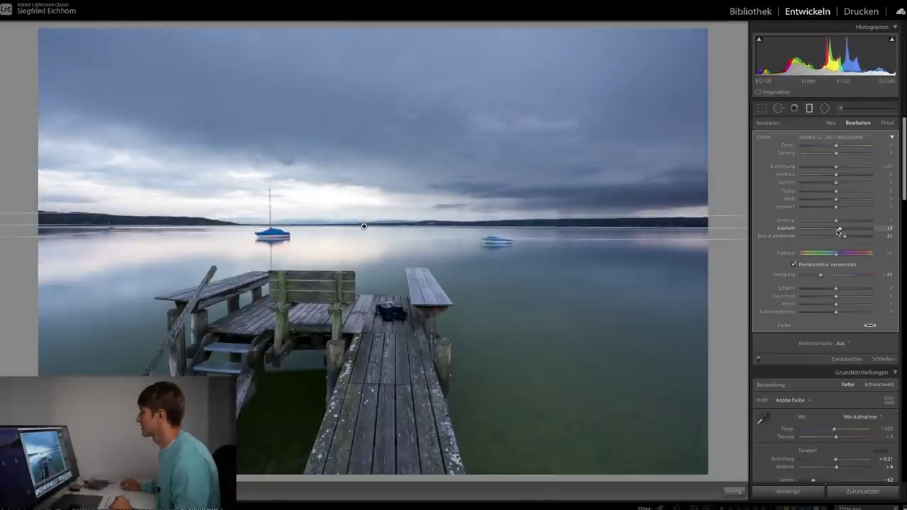
pyautogui.moveTo(836, 168); pyautogui.dragTo(831, 168)
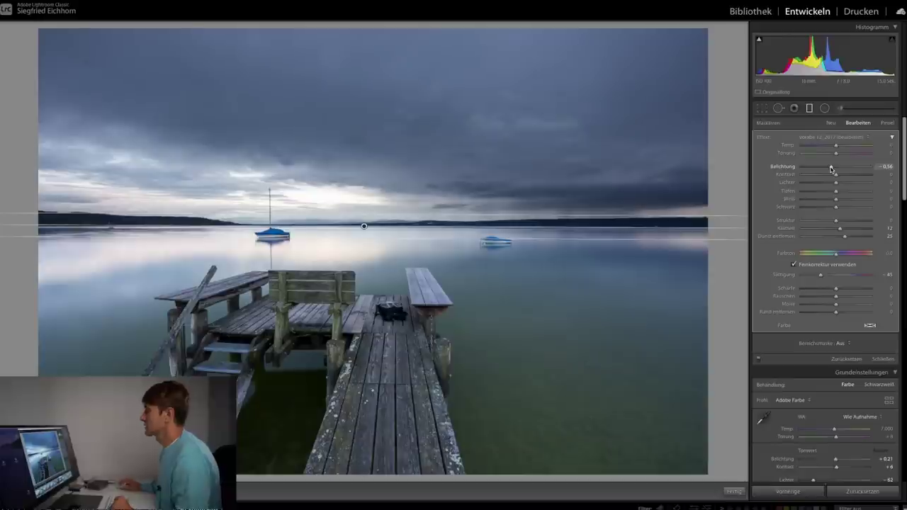
pyautogui.press('m')
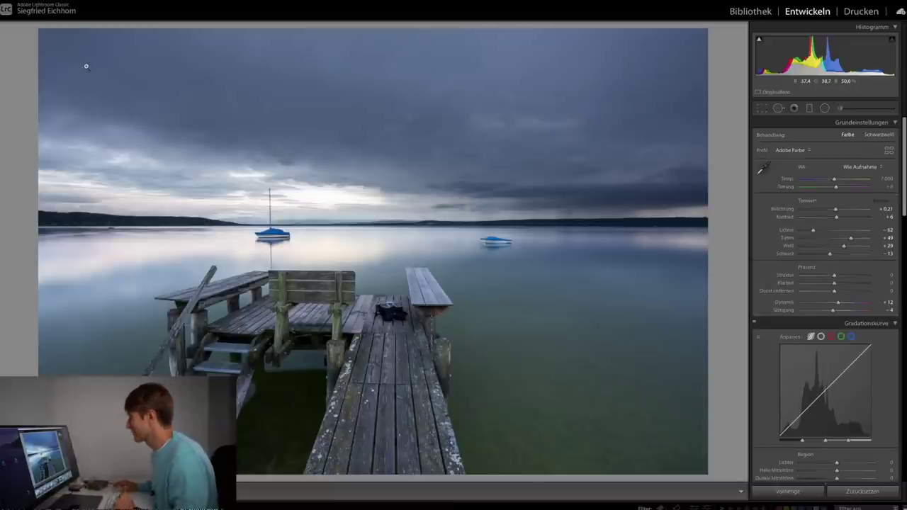
# Step: Retouch the spot in the upper-left corner of the sky with the Spot Removal tool in Heal mode at size 75
pyautogui.click(779, 109)
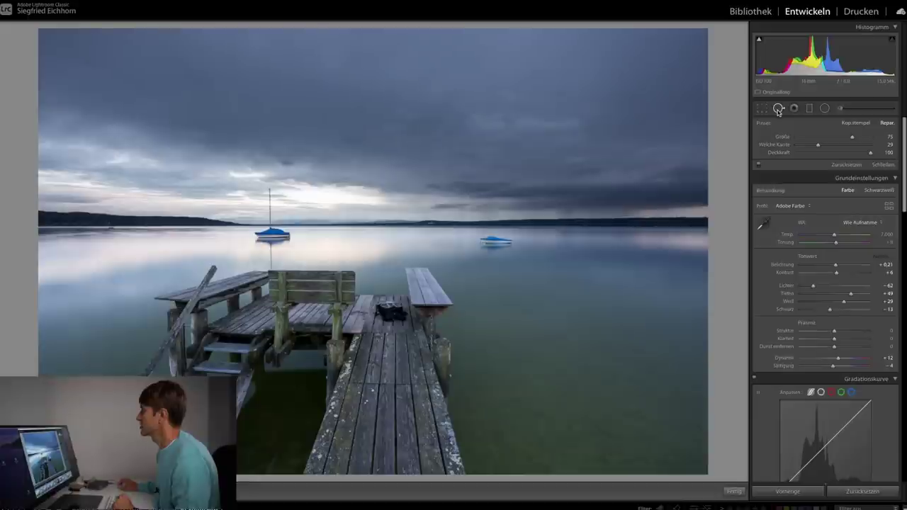
pyautogui.click(87, 61)
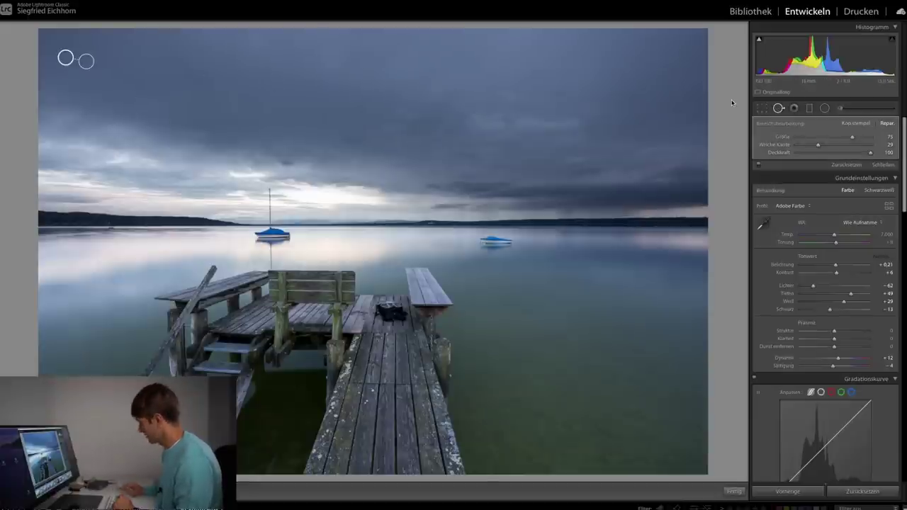
pyautogui.press('q')
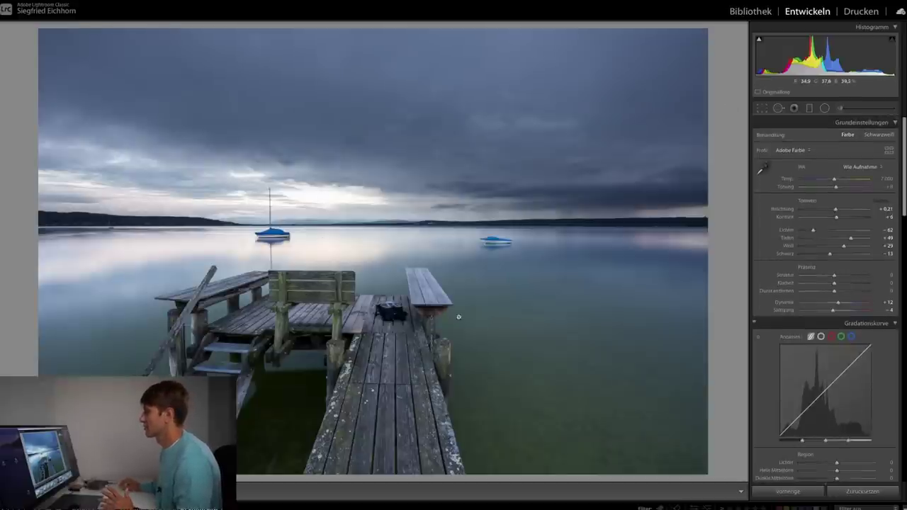
# Step: Add a graduated filter over the water below the horizon with exposure 0.19, dehaze 23 and saturation −5
pyautogui.click(810, 108)
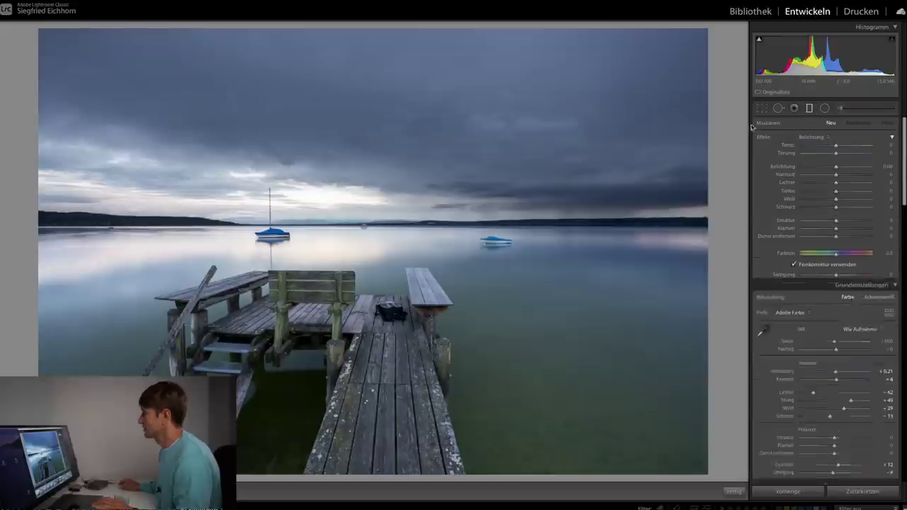
pyautogui.moveTo(364, 221); pyautogui.dragTo(398, 227)
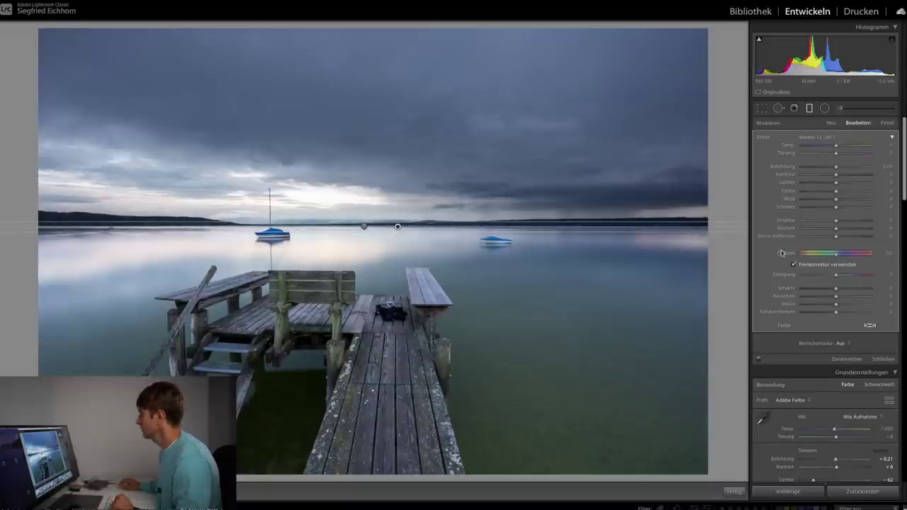
pyautogui.moveTo(837, 170); pyautogui.dragTo(837, 171)
pyautogui.scroll(-1, 838, 206)
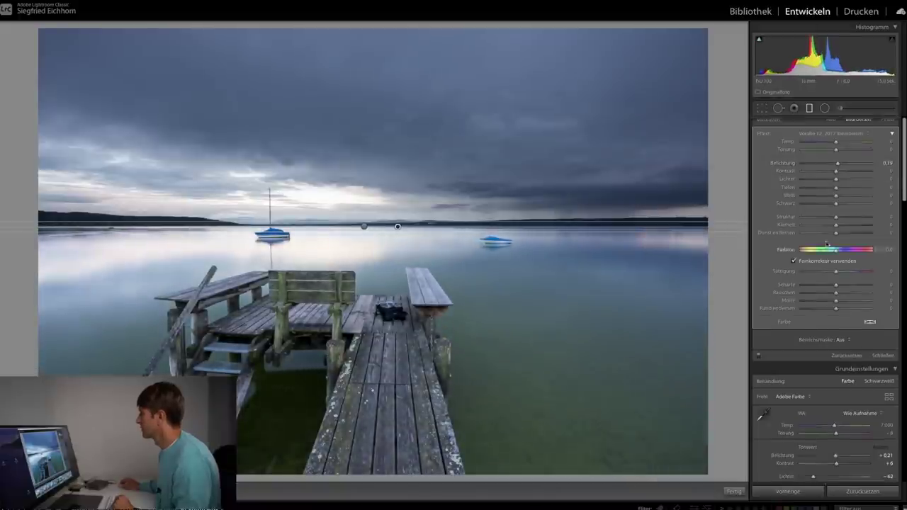
pyautogui.moveTo(838, 234); pyautogui.dragTo(845, 234)
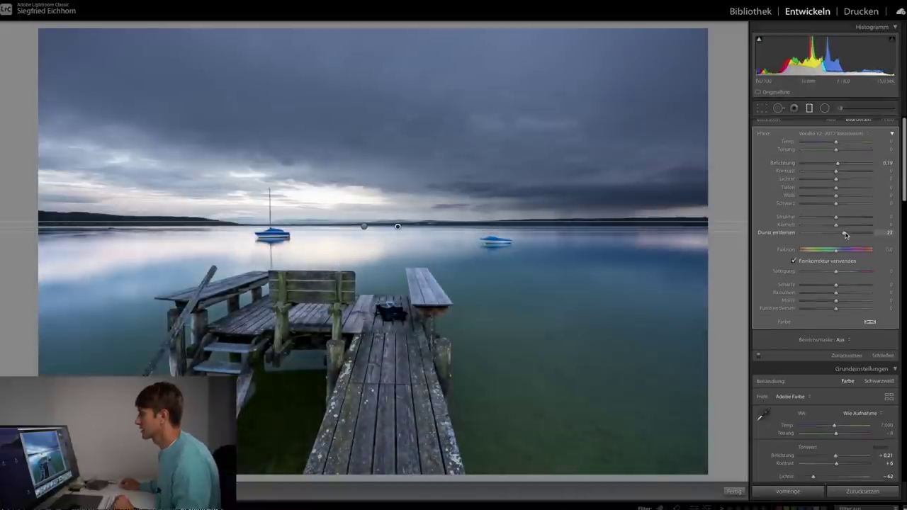
pyautogui.scroll(-1, 845, 234)
pyautogui.moveTo(837, 271); pyautogui.dragTo(836, 271)
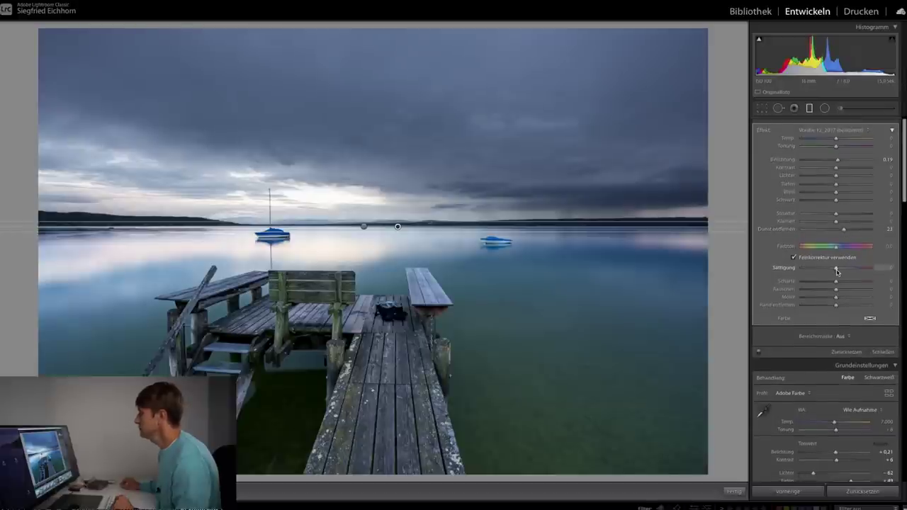
# Step: Set the water filter's shadows to 20 with clarity left at 0, and raise the photo's overall exposure to +0.45
pyautogui.scroll(1, 835, 227)
pyautogui.moveTo(836, 225); pyautogui.dragTo(847, 228)
pyautogui.moveTo(840, 226); pyautogui.dragTo(836, 228)
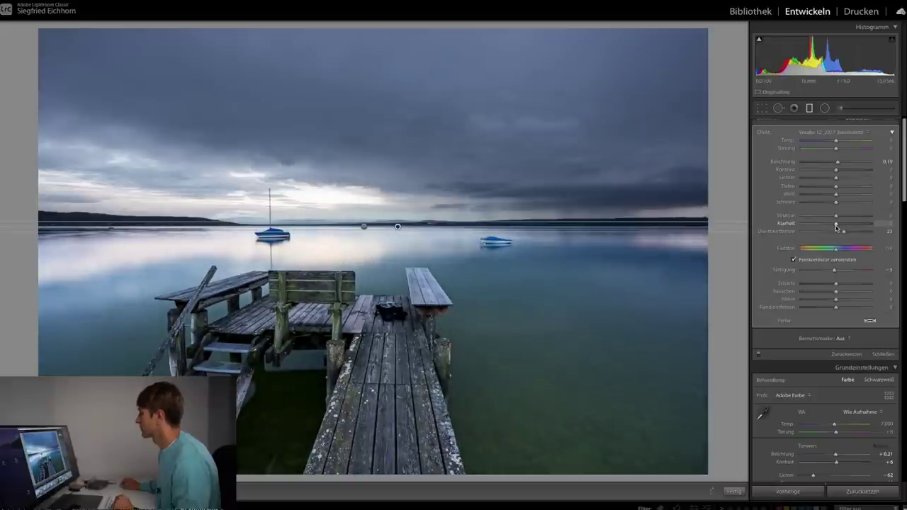
pyautogui.moveTo(837, 185); pyautogui.dragTo(844, 187)
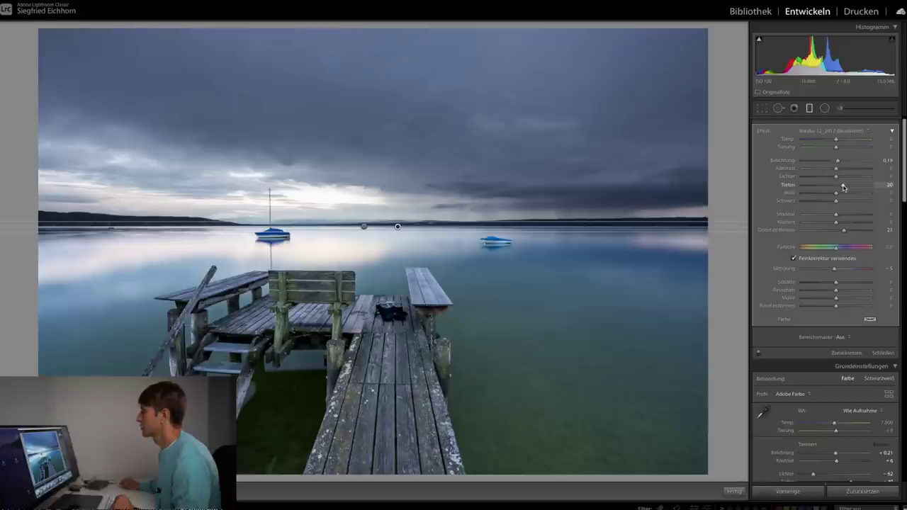
pyautogui.press('m')
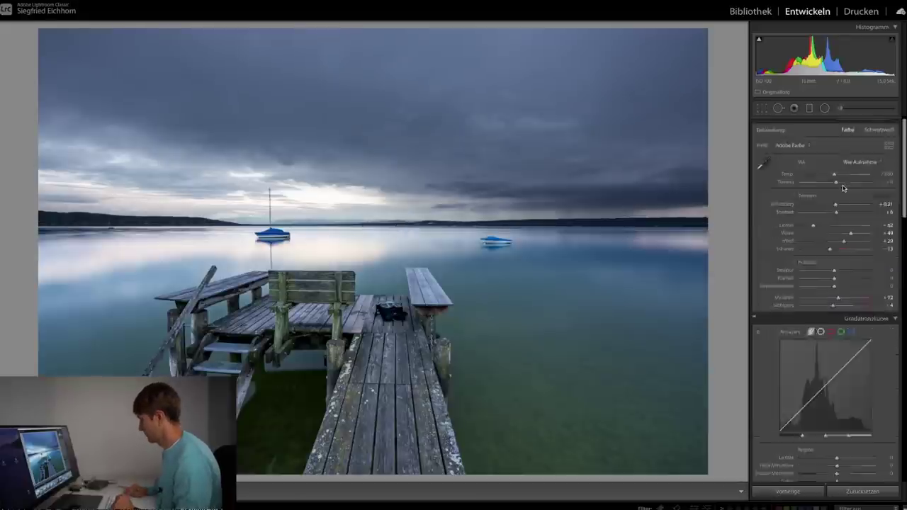
pyautogui.moveTo(835, 203); pyautogui.dragTo(839, 205)
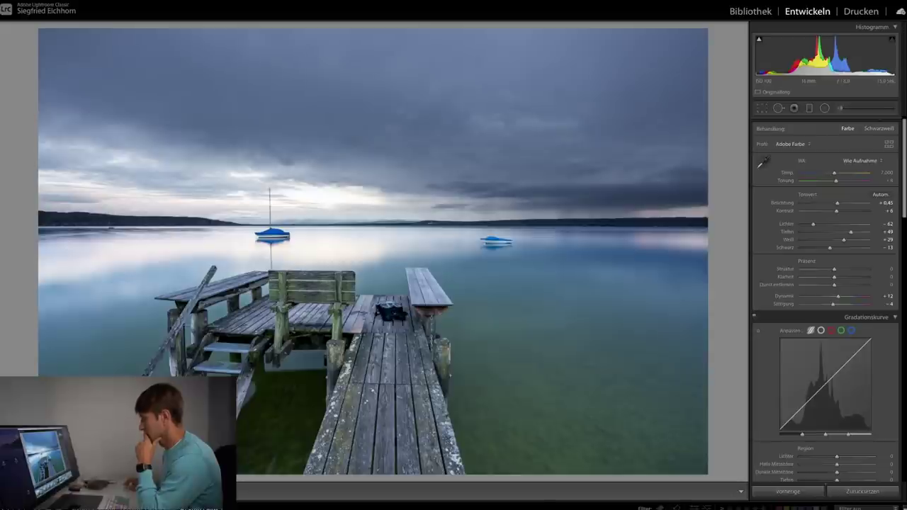
# Step: Go two photos further to the closer sailboat shot and apply automatic tone correction
pyautogui.press('Right')
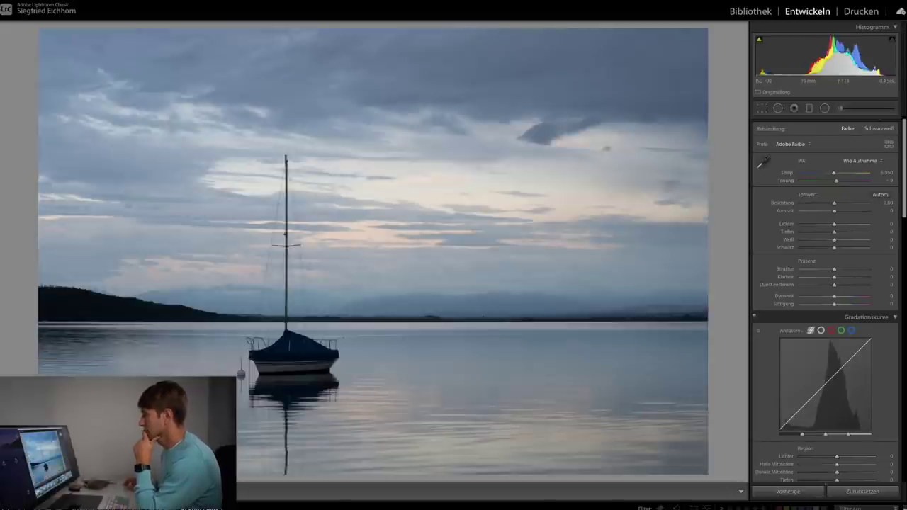
pyautogui.press('Right')
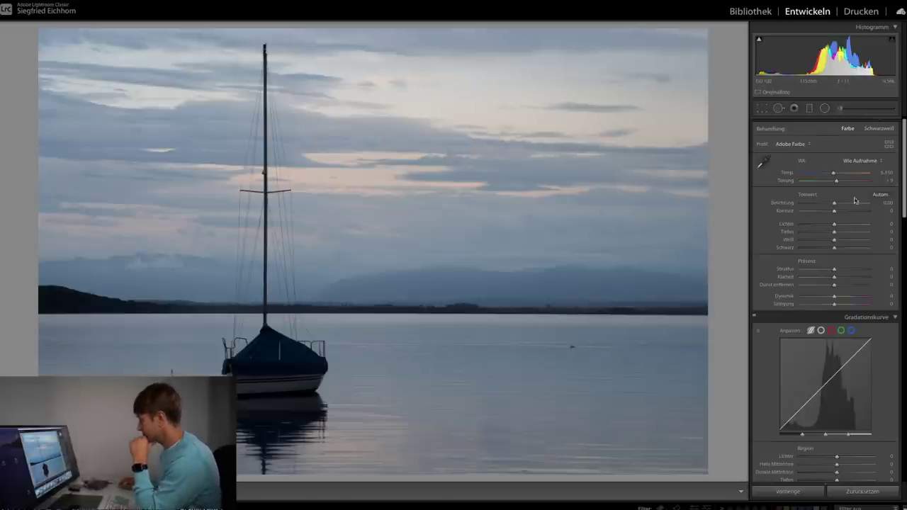
pyautogui.click(882, 197)
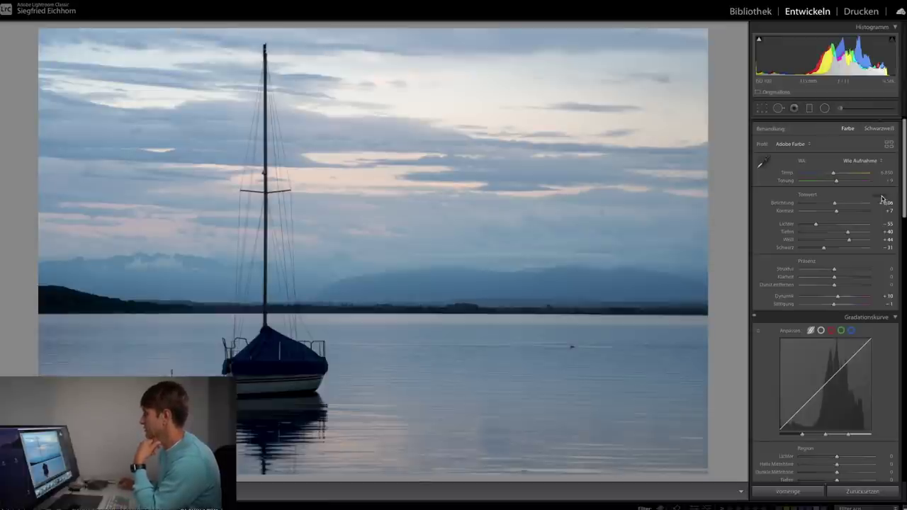
# Step: Add a graduated filter over the water, aligned with the far shoreline, with exposure 0.61 and shadows 23
pyautogui.press('m')
pyautogui.moveTo(401, 324); pyautogui.dragTo(402, 318)
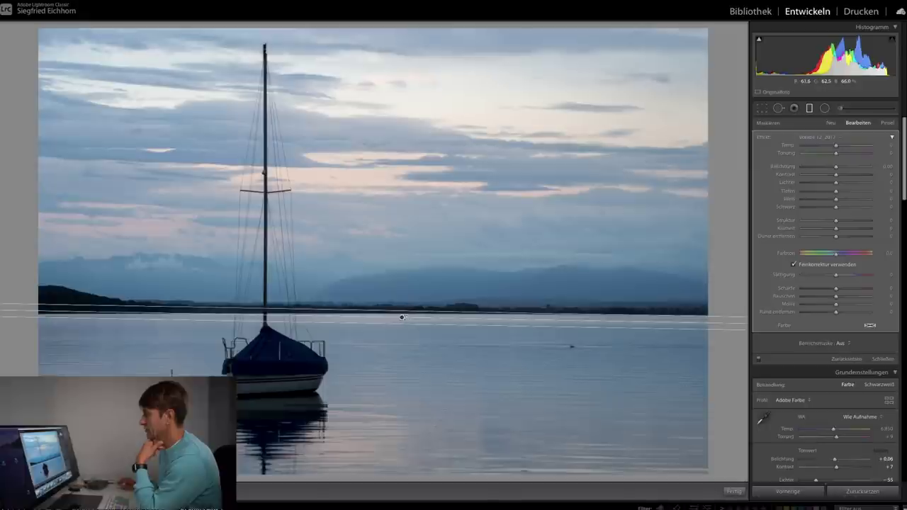
pyautogui.moveTo(494, 320); pyautogui.dragTo(494, 318)
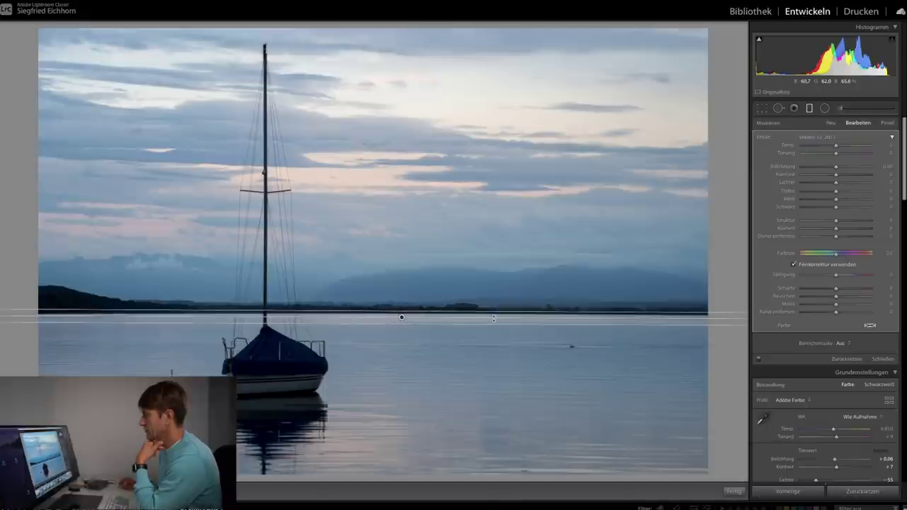
pyautogui.moveTo(402, 318); pyautogui.dragTo(371, 311)
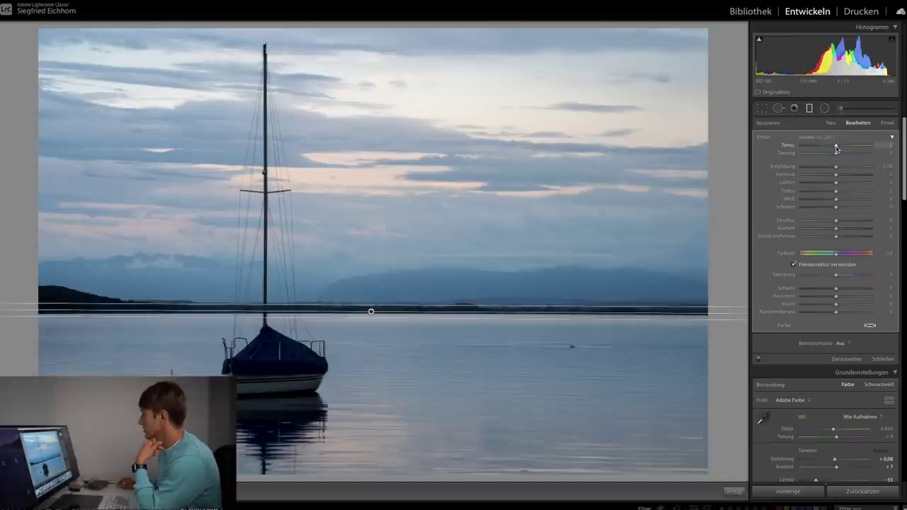
pyautogui.moveTo(837, 166); pyautogui.dragTo(841, 170)
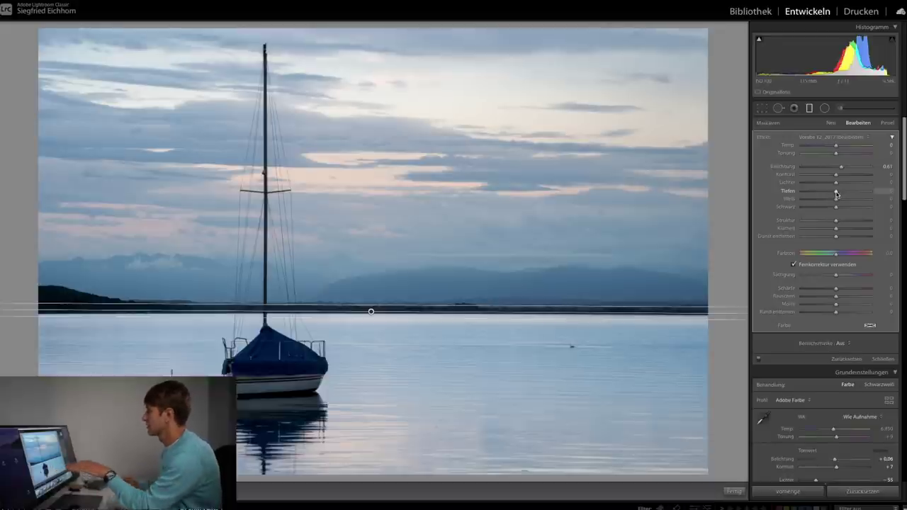
pyautogui.moveTo(837, 193)
pyautogui.mouseDown()
pyautogui.moveTo(854, 194)
pyautogui.moveTo(845, 193)
pyautogui.mouseUp()
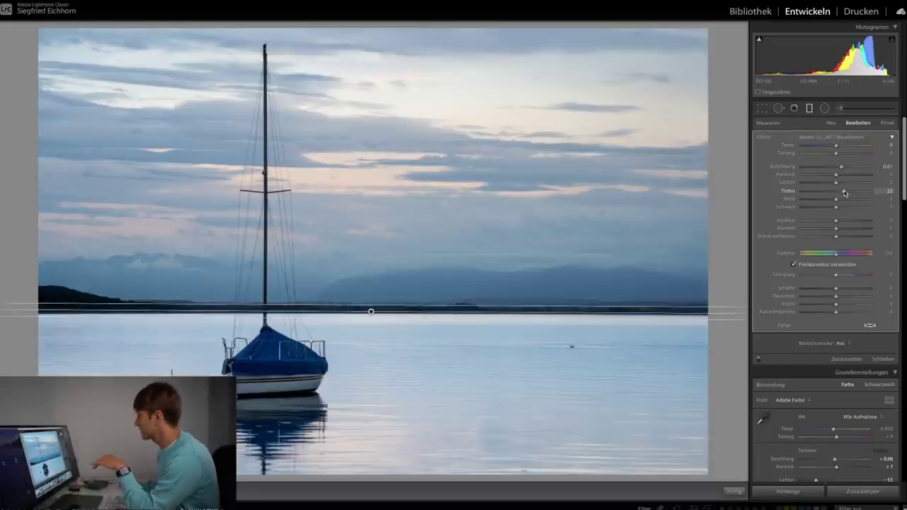
# Step: Set the water graduated filter's highlights to 8 and blacks to 17
pyautogui.moveTo(837, 183)
pyautogui.mouseDown()
pyautogui.moveTo(810, 183)
pyautogui.moveTo(838, 183)
pyautogui.mouseUp()
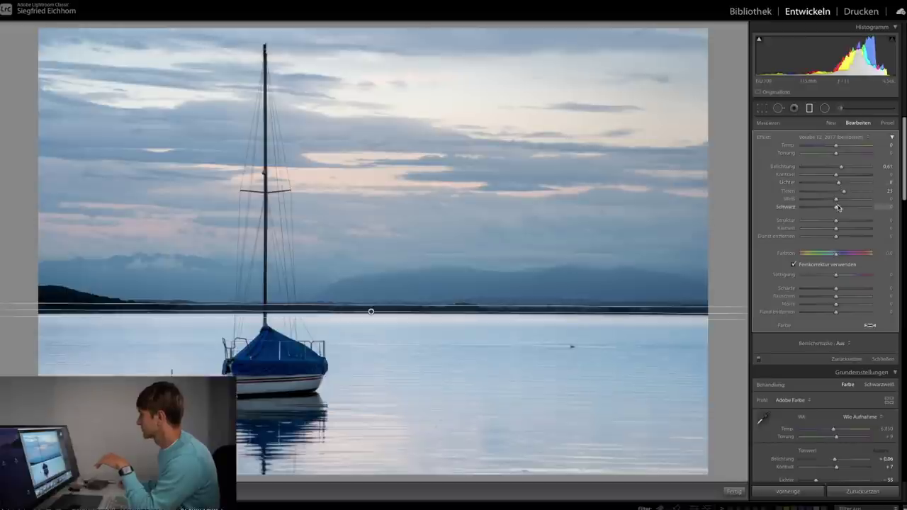
pyautogui.moveTo(838, 208); pyautogui.dragTo(843, 208)
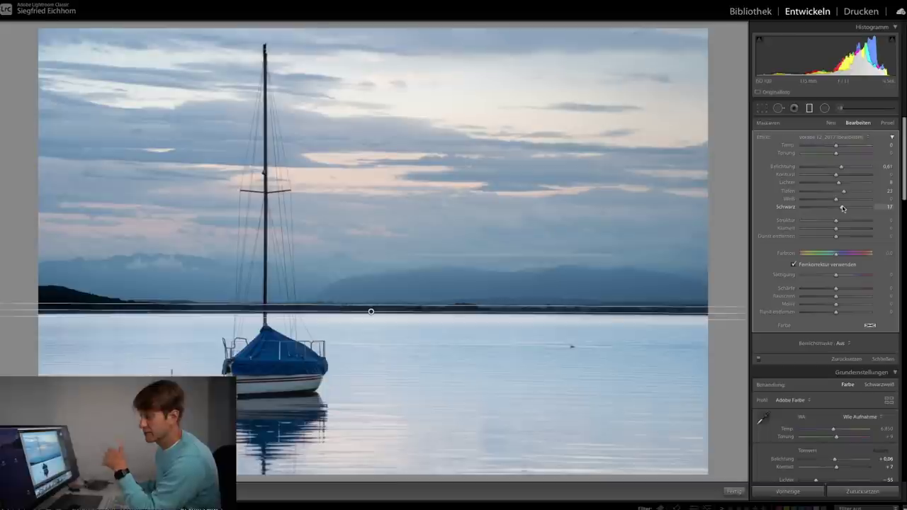
pyautogui.scroll(-1, 843, 208)
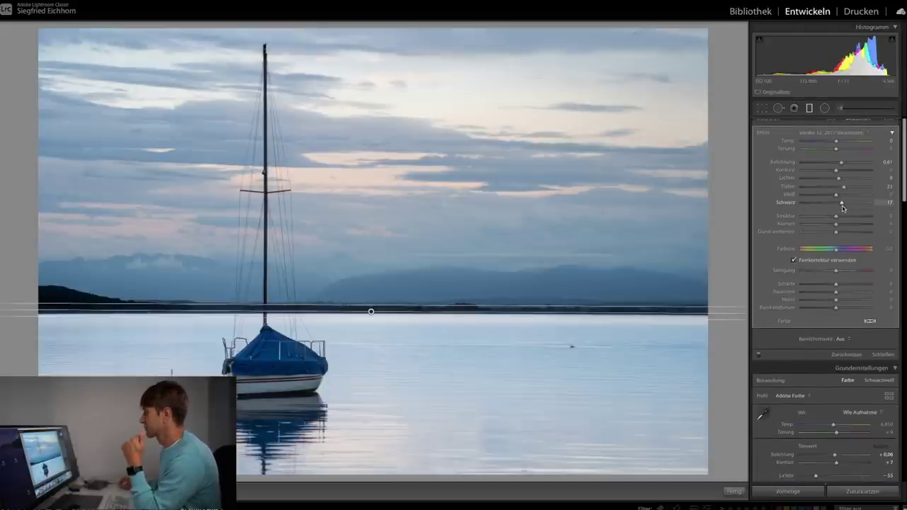
pyautogui.scroll(1, 842, 207)
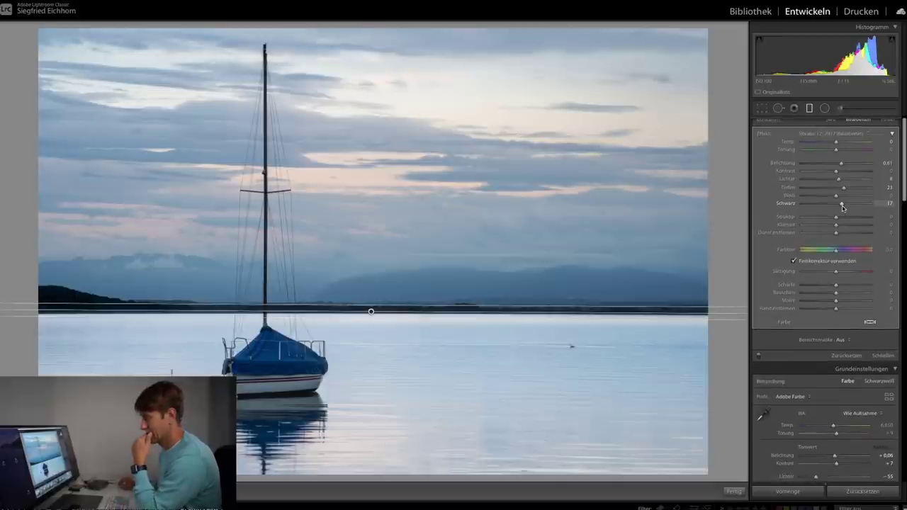
pyautogui.scroll(-1, 843, 206)
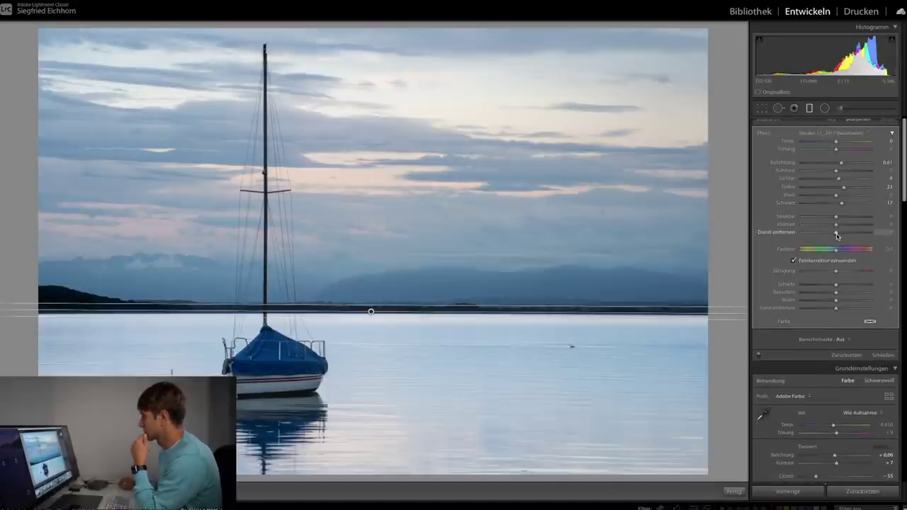
# Step: Set the water filter's dehaze to 8, clarity to 0 and contrast to −12, and finish editing the filter
pyautogui.moveTo(838, 236)
pyautogui.mouseDown()
pyautogui.moveTo(852, 236)
pyautogui.moveTo(839, 234)
pyautogui.moveTo(850, 224)
pyautogui.moveTo(836, 225)
pyautogui.mouseUp()
pyautogui.scroll(-1, 850, 227)
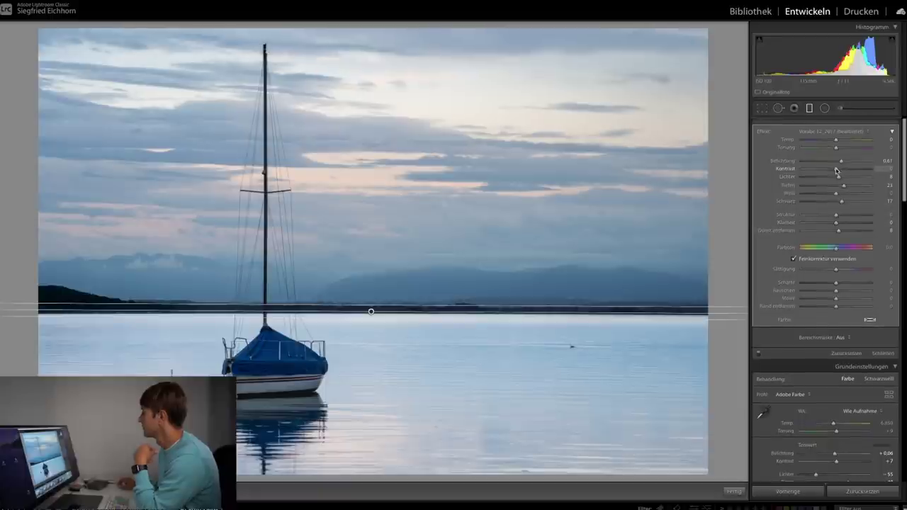
pyautogui.moveTo(836, 170)
pyautogui.mouseDown()
pyautogui.moveTo(845, 170)
pyautogui.moveTo(833, 171)
pyautogui.mouseUp()
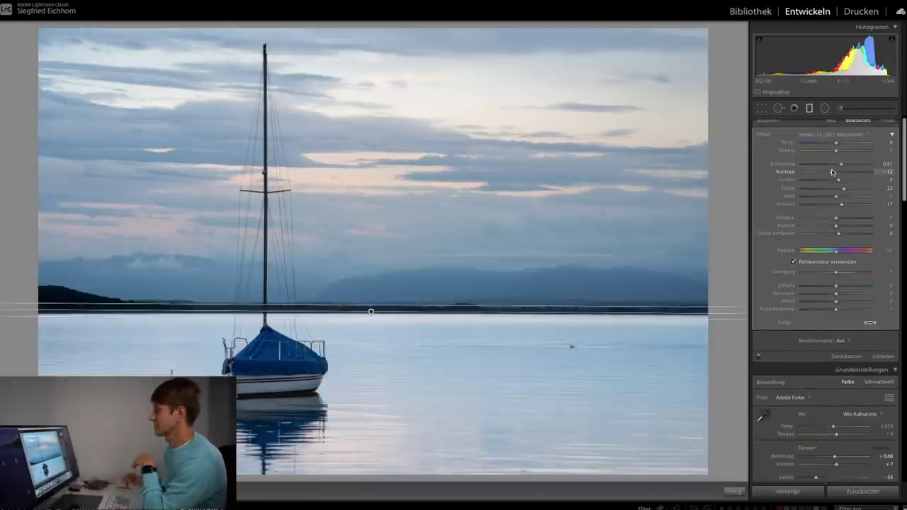
pyautogui.press('Escape')
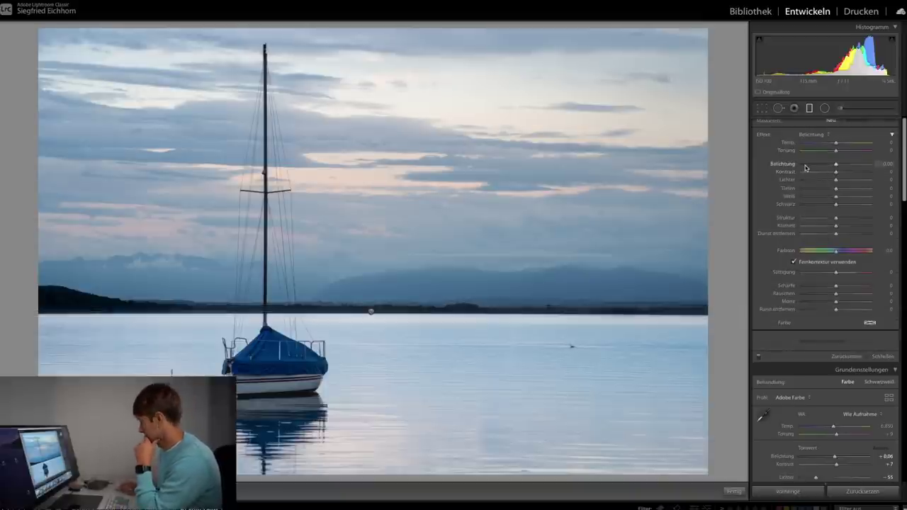
pyautogui.scroll(-5, 803, 165)
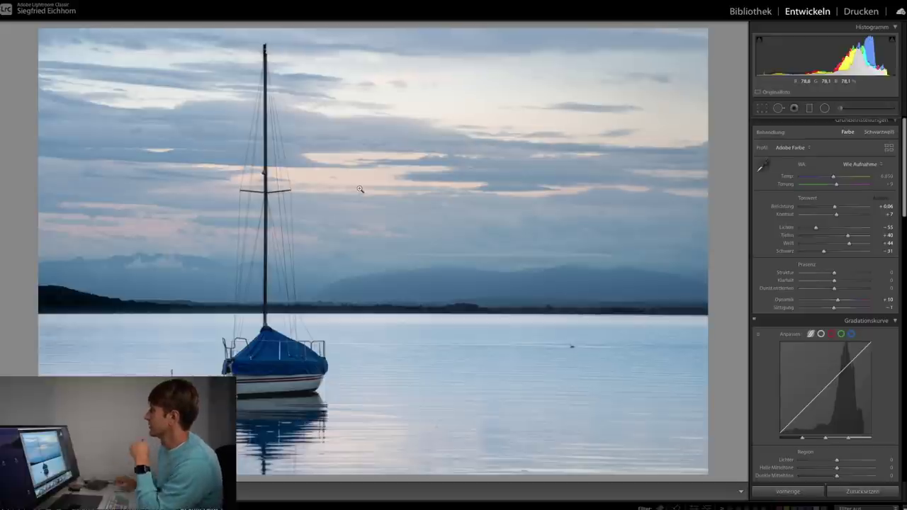
# Step: Try warming the sky with a second graduated filter drawn at the far shoreline, and delete that filter
pyautogui.click(809, 109)
pyautogui.moveTo(356, 301); pyautogui.dragTo(356, 313)
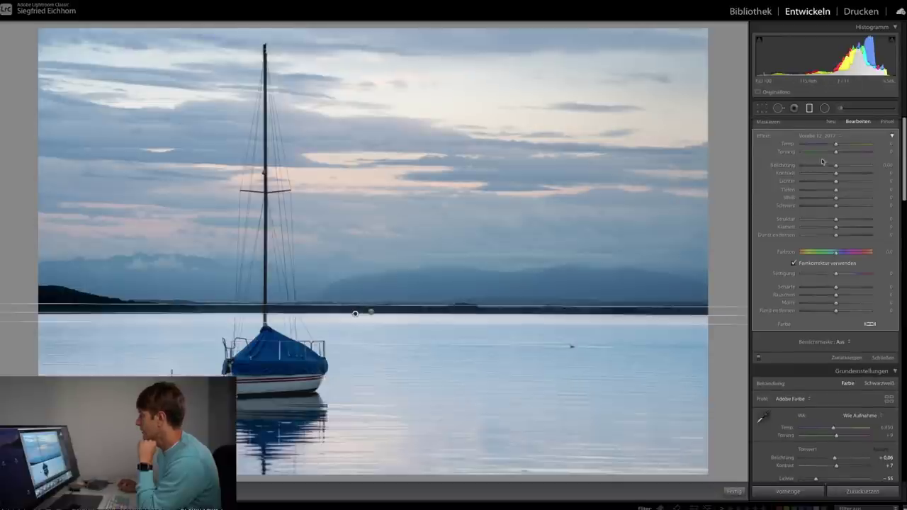
pyautogui.moveTo(837, 145); pyautogui.dragTo(847, 147)
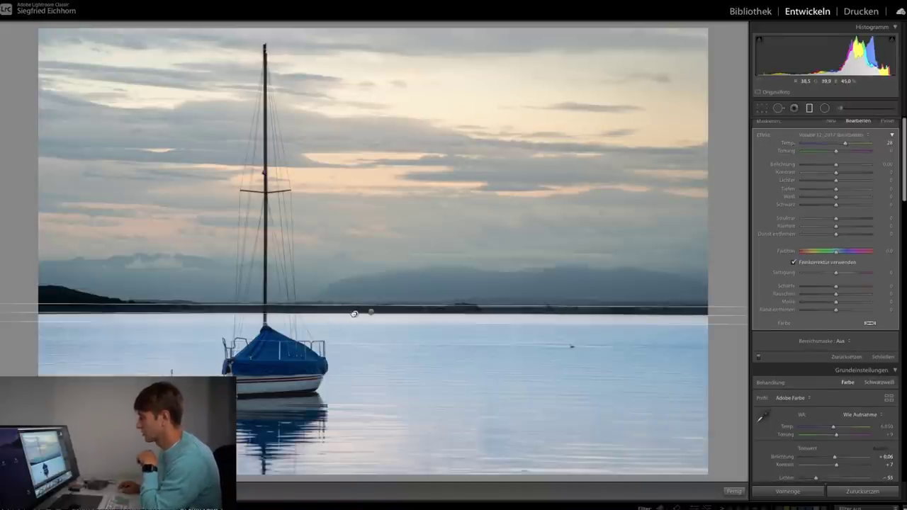
pyautogui.rightClick(356, 312)
pyautogui.click(369, 322)
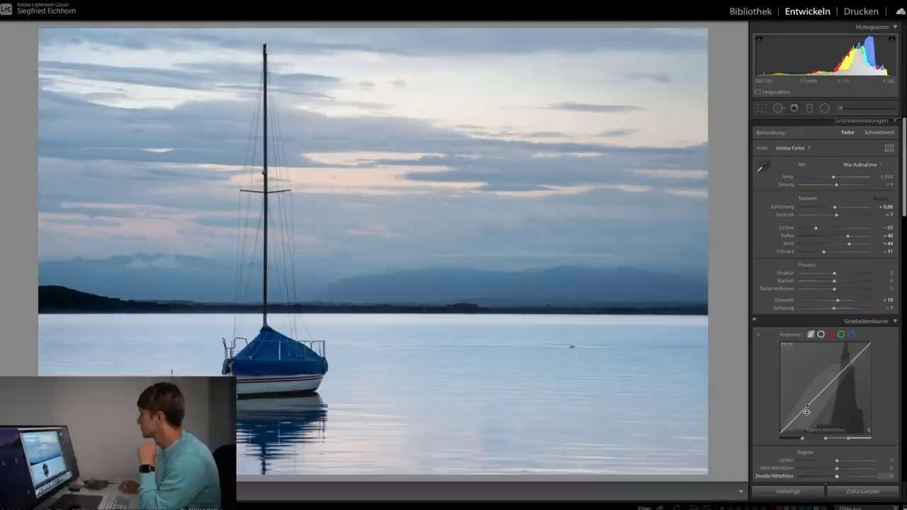
# Step: Shift the photo's HSL hues to −23 for red, −29 for orange and −1 for yellow
pyautogui.scroll(-2, 807, 415)
pyautogui.scroll(-2, 808, 415)
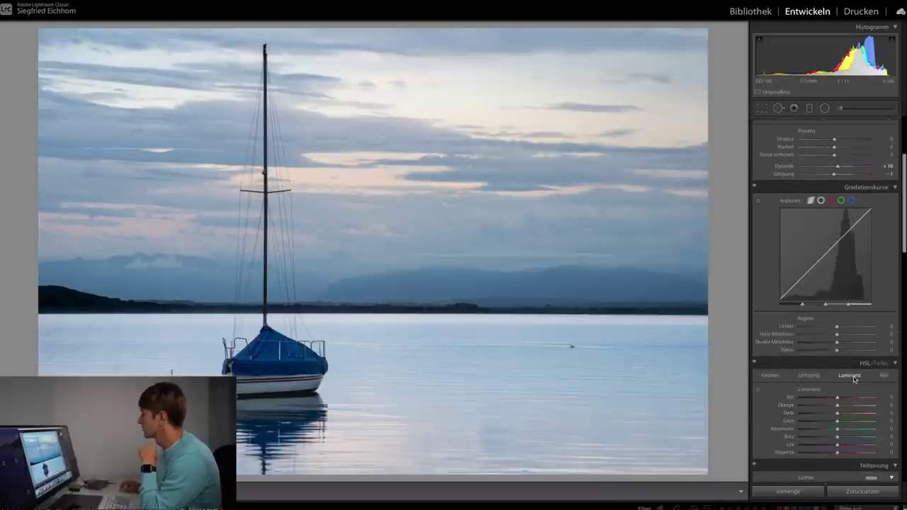
pyautogui.scroll(-1, 854, 379)
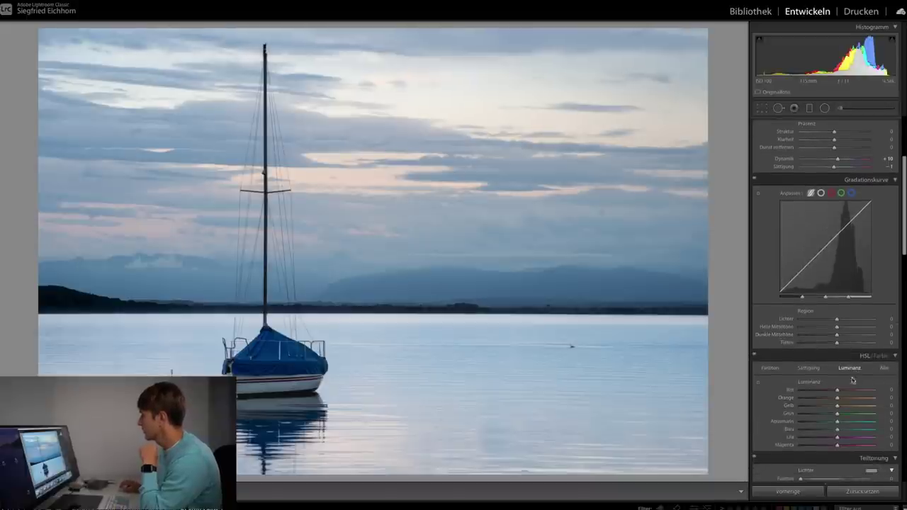
pyautogui.moveTo(838, 392)
pyautogui.mouseDown()
pyautogui.moveTo(886, 390)
pyautogui.moveTo(791, 389)
pyautogui.moveTo(869, 391)
pyautogui.moveTo(834, 390)
pyautogui.moveTo(854, 400)
pyautogui.moveTo(843, 400)
pyautogui.moveTo(851, 401)
pyautogui.moveTo(841, 391)
pyautogui.moveTo(857, 392)
pyautogui.moveTo(847, 390)
pyautogui.moveTo(857, 402)
pyautogui.moveTo(816, 392)
pyautogui.moveTo(850, 394)
pyautogui.moveTo(816, 400)
pyautogui.moveTo(896, 403)
pyautogui.moveTo(796, 399)
pyautogui.moveTo(864, 409)
pyautogui.moveTo(838, 410)
pyautogui.mouseUp()
pyautogui.click(809, 368)
pyautogui.click(770, 368)
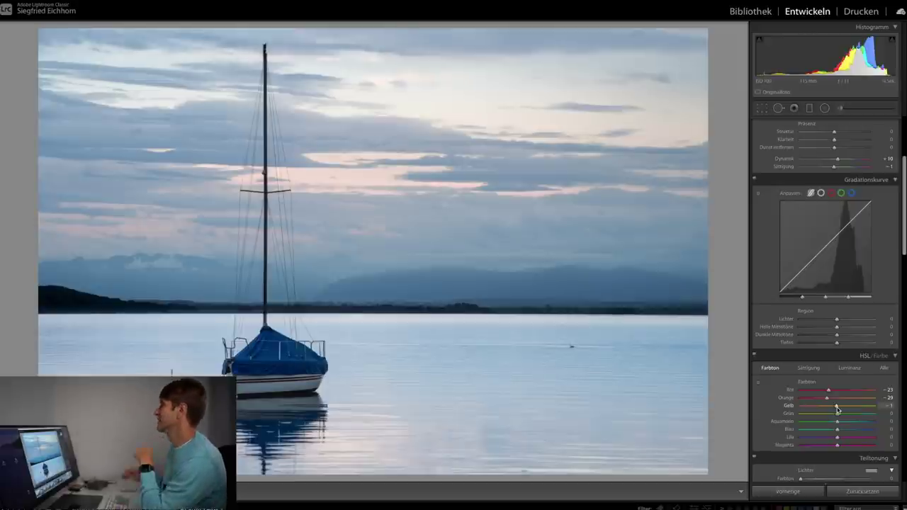
# Step: Warm the whole photo to a temperature of 8,823 and set dehaze to +9, saturation to +17 and exposure to +0.30
pyautogui.scroll(4, 837, 409)
pyautogui.scroll(1, 837, 407)
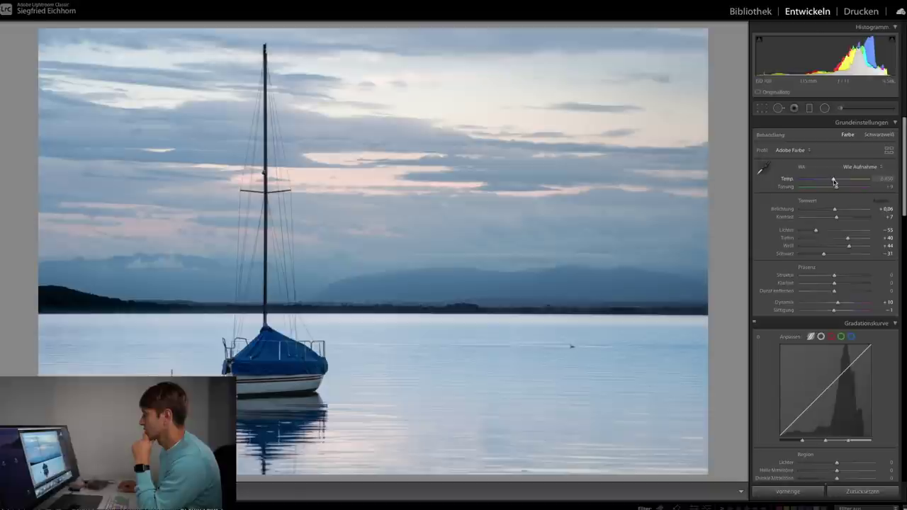
pyautogui.moveTo(835, 182); pyautogui.dragTo(845, 183)
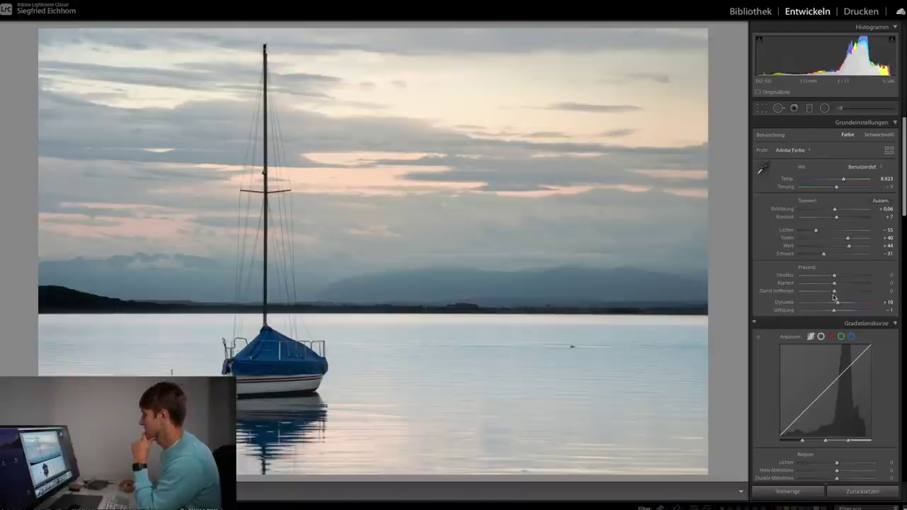
pyautogui.moveTo(836, 292); pyautogui.dragTo(842, 295)
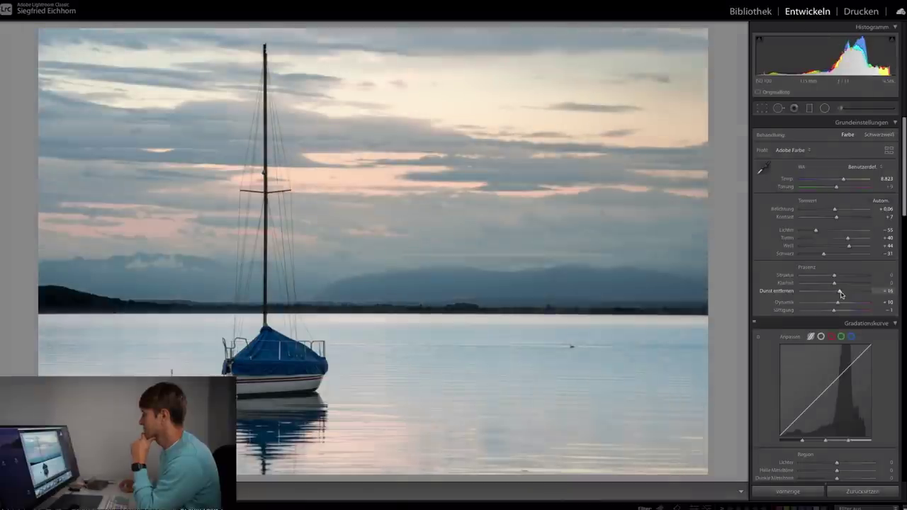
pyautogui.moveTo(840, 294); pyautogui.dragTo(842, 314)
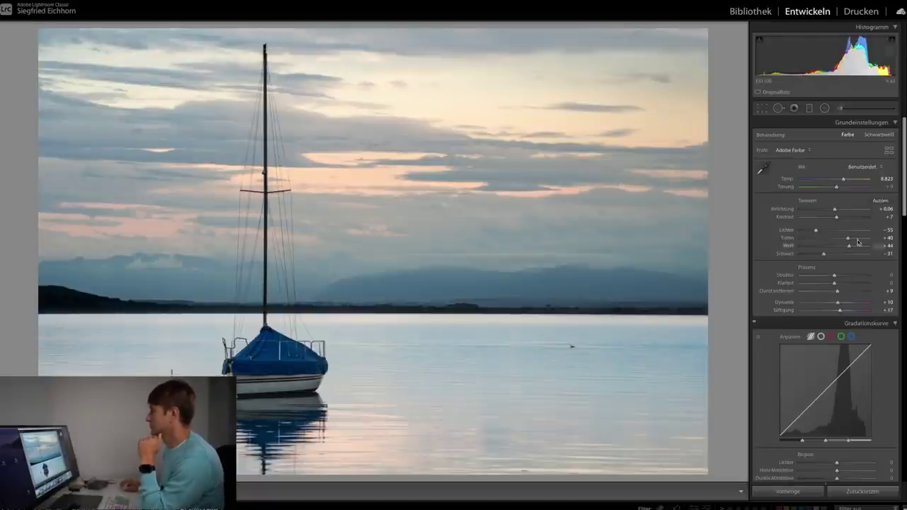
pyautogui.moveTo(835, 209); pyautogui.dragTo(837, 211)
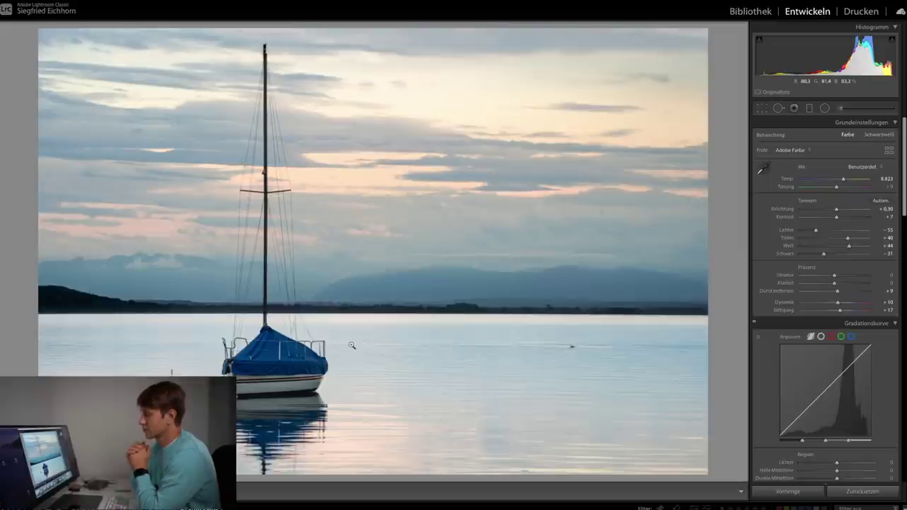
# Step: Copy the develop settings, including the graduated filter, and paste them onto the next sailboat photo
pyautogui.hotkey('ctrl', 'shift', 'c')
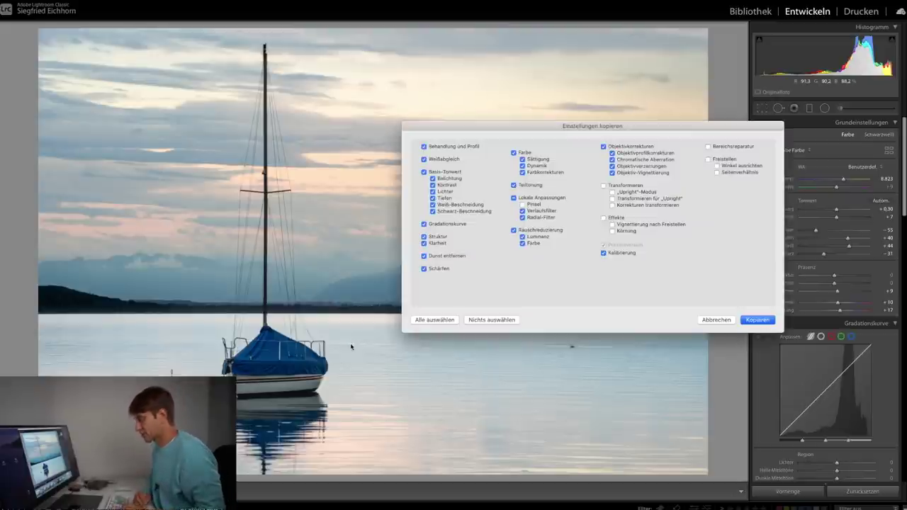
pyautogui.press('Return')
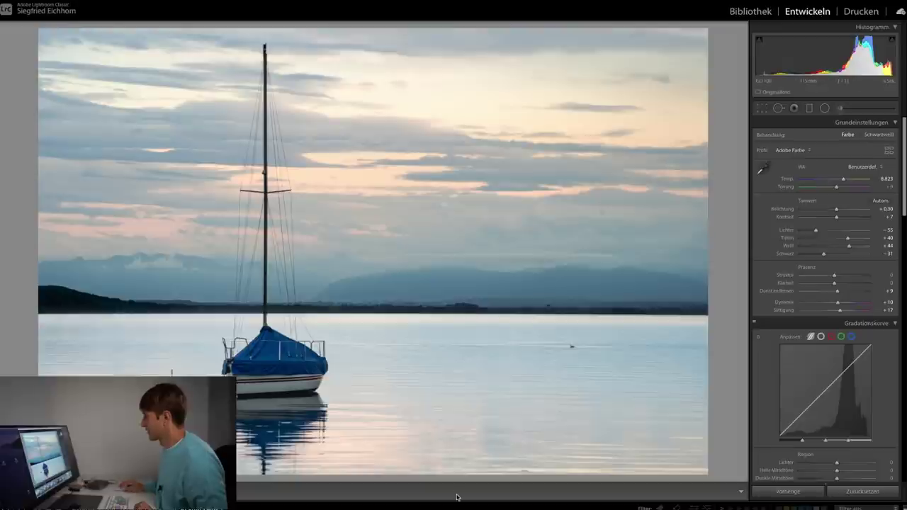
pyautogui.press('Right')
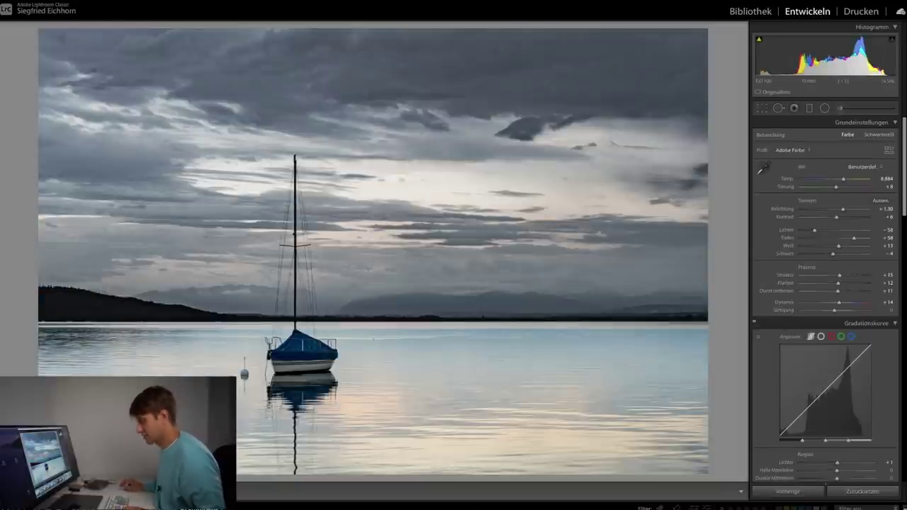
pyautogui.hotkey('ctrl', 'shift', 'v')
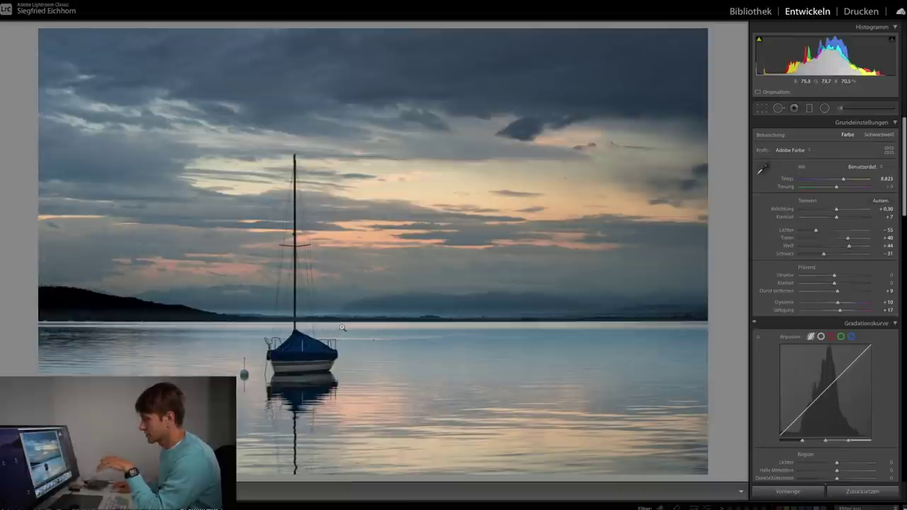
# Step: Reposition the pasted graduated filter to this photo's shoreline, checking its coverage with the mask overlay, and close the filter
pyautogui.click(809, 111)
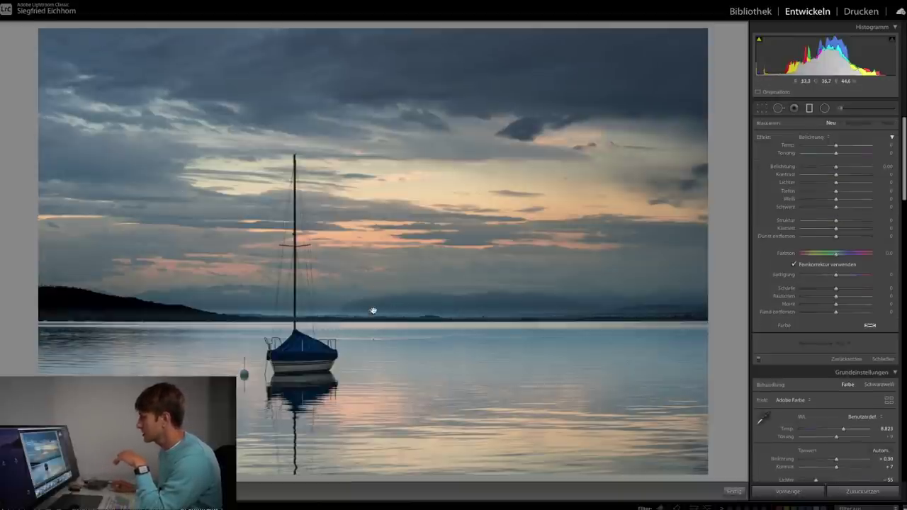
pyautogui.moveTo(371, 312)
pyautogui.mouseDown()
pyautogui.moveTo(368, 319)
pyautogui.moveTo(375, 296)
pyautogui.mouseUp()
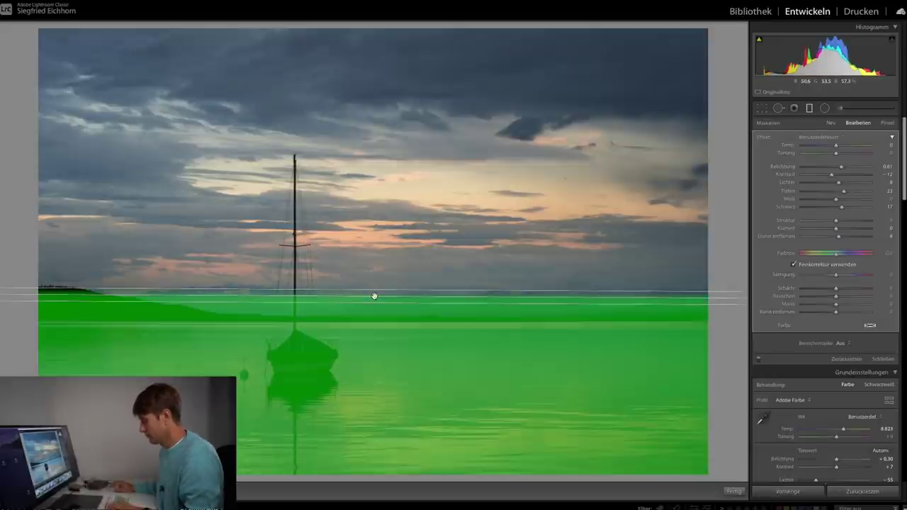
pyautogui.press('o')
pyautogui.moveTo(375, 296); pyautogui.dragTo(371, 325)
pyautogui.press('o')
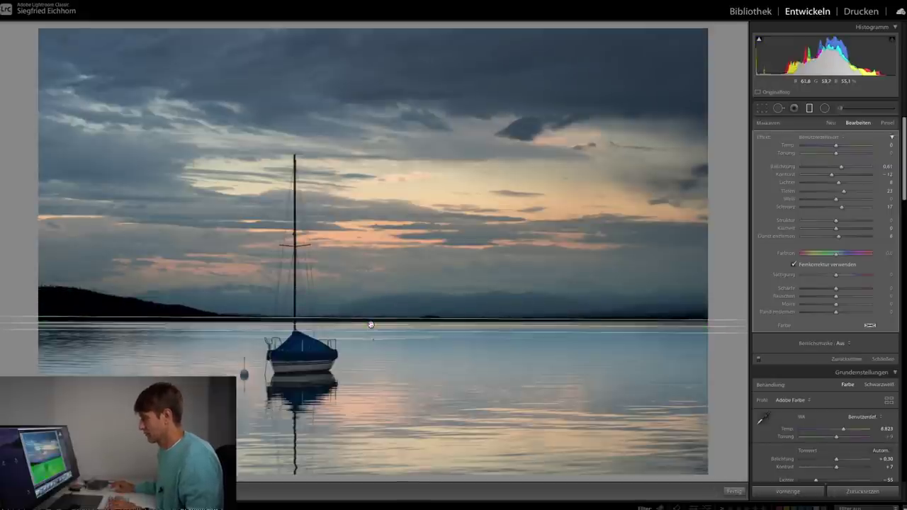
pyautogui.press('Return')
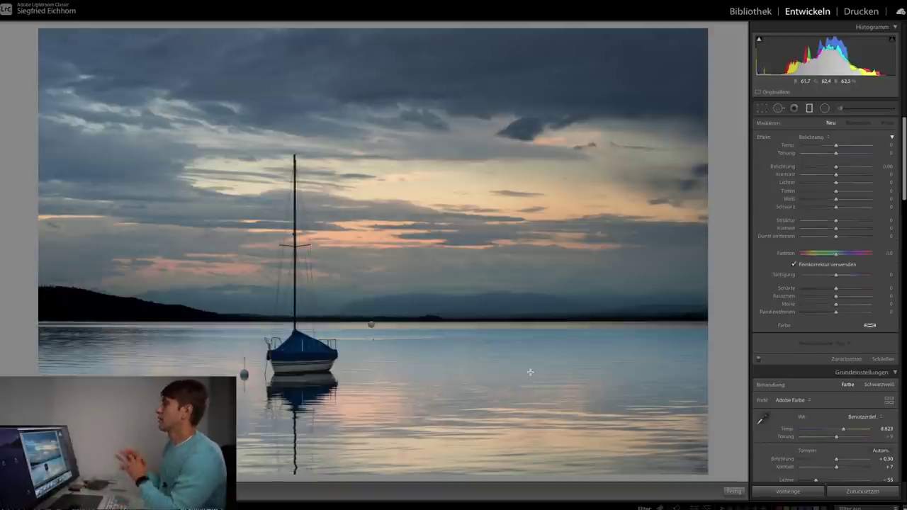
pyautogui.press('Return')
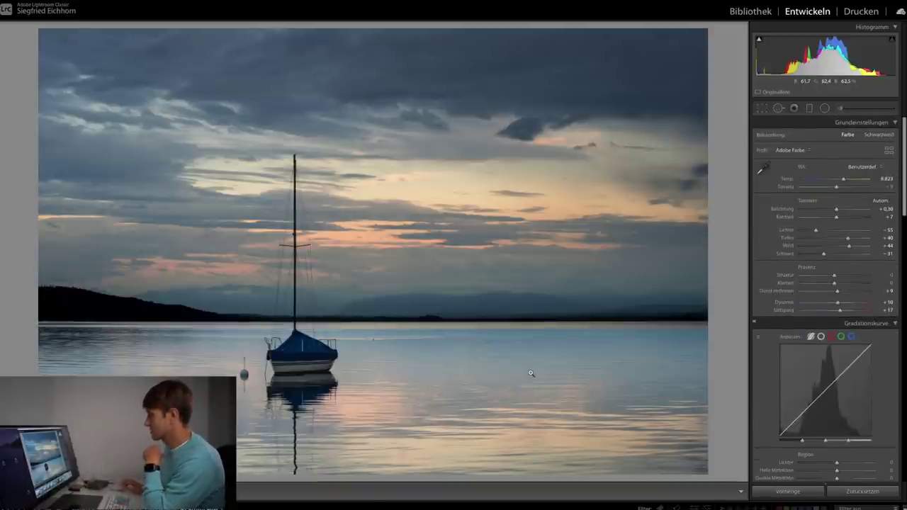
# Step: Raise the photo's exposure to +1.00 and set the water filter's shadows to 55
pyautogui.moveTo(836, 209); pyautogui.dragTo(841, 212)
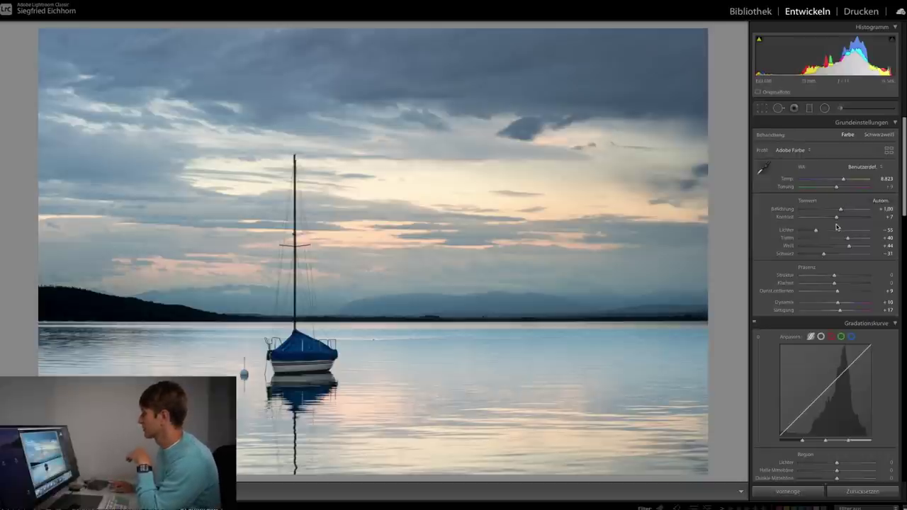
pyautogui.click(810, 108)
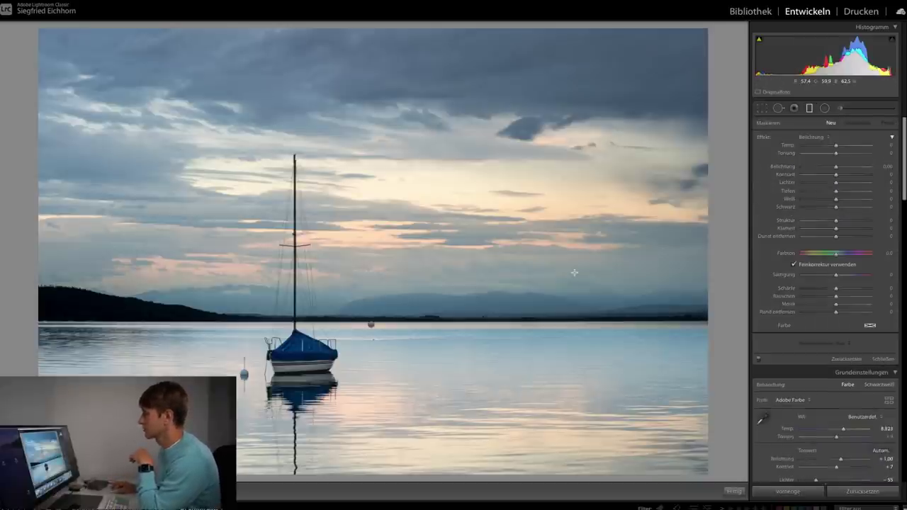
pyautogui.moveTo(371, 320); pyautogui.dragTo(370, 330)
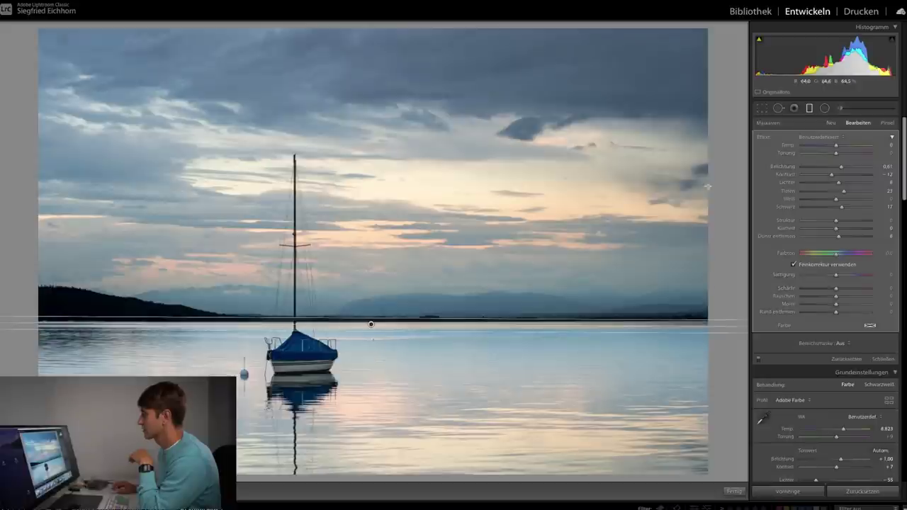
pyautogui.moveTo(843, 191); pyautogui.dragTo(857, 195)
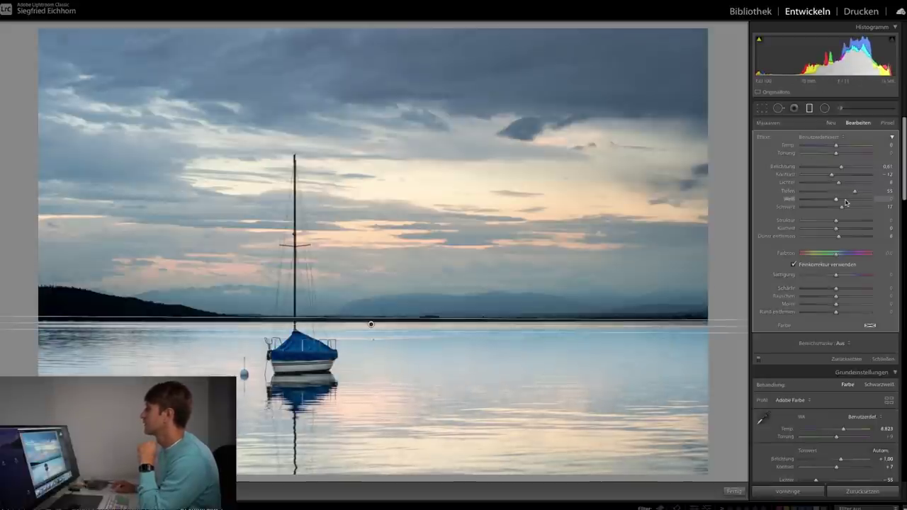
pyautogui.press('Return')
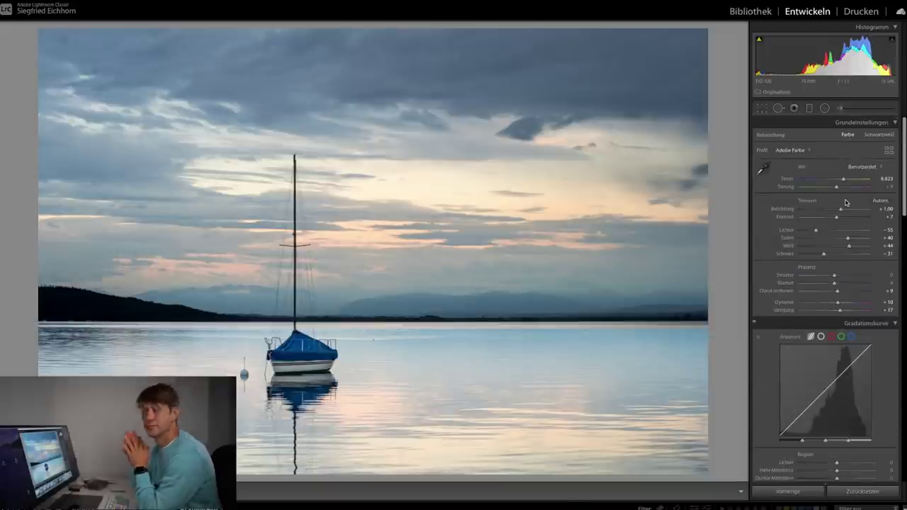